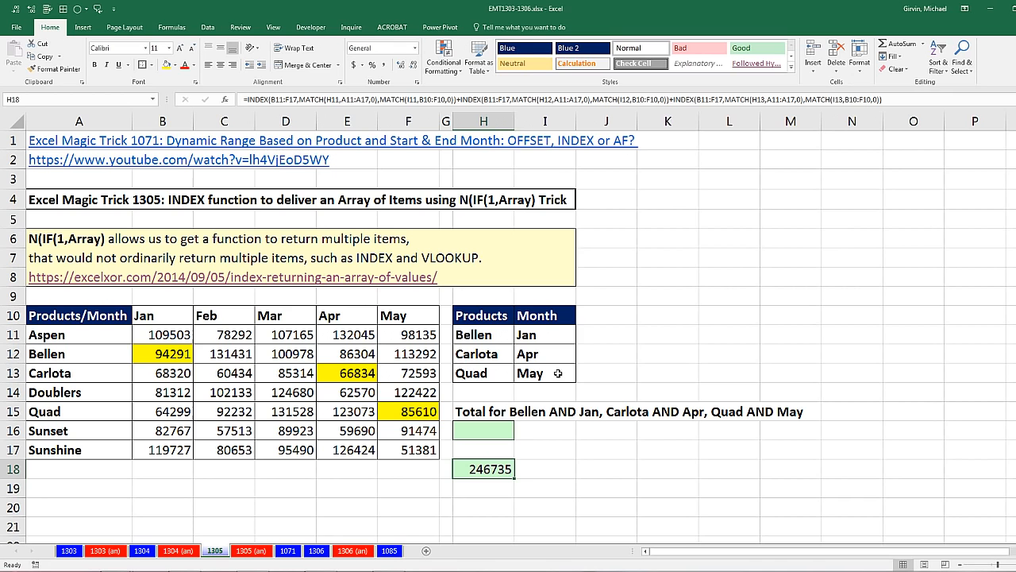
- Inspect the three highlighted sales values in B12, E13 and F15 together, and the existing total formula in H18
left_click(178, 357)
left_click(333, 369, "ctrl")
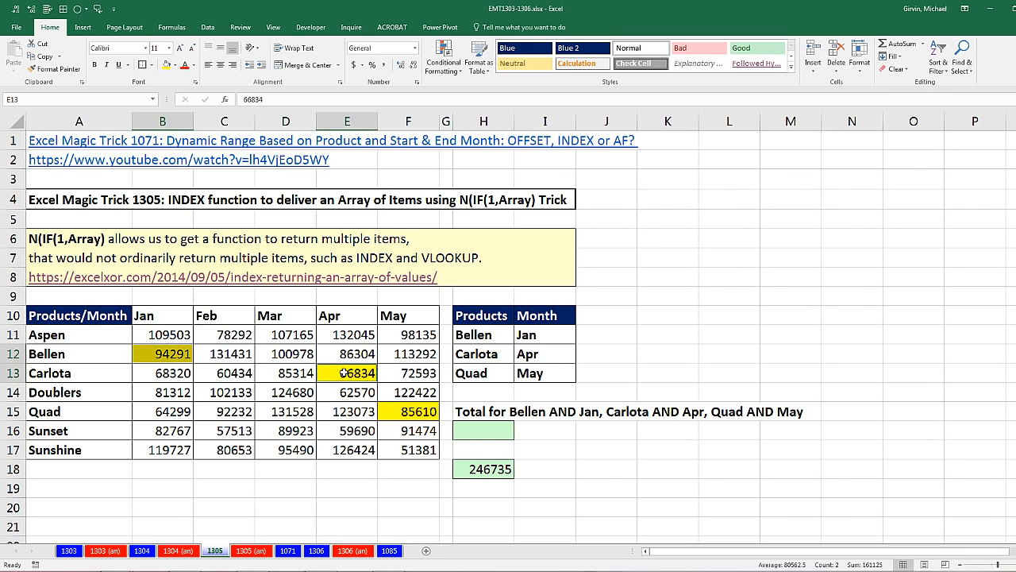
left_click(415, 407, "ctrl")
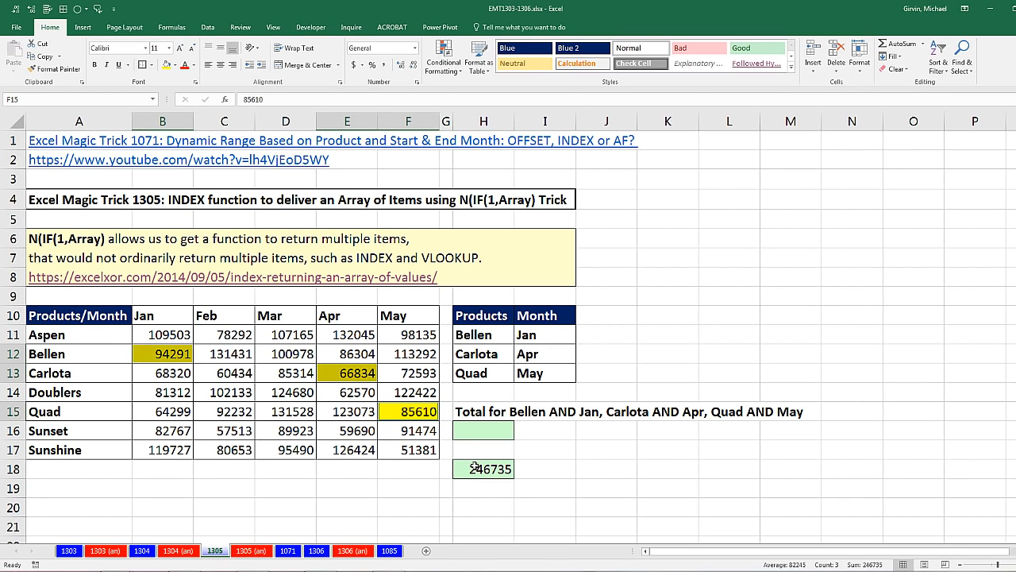
left_click(474, 469)
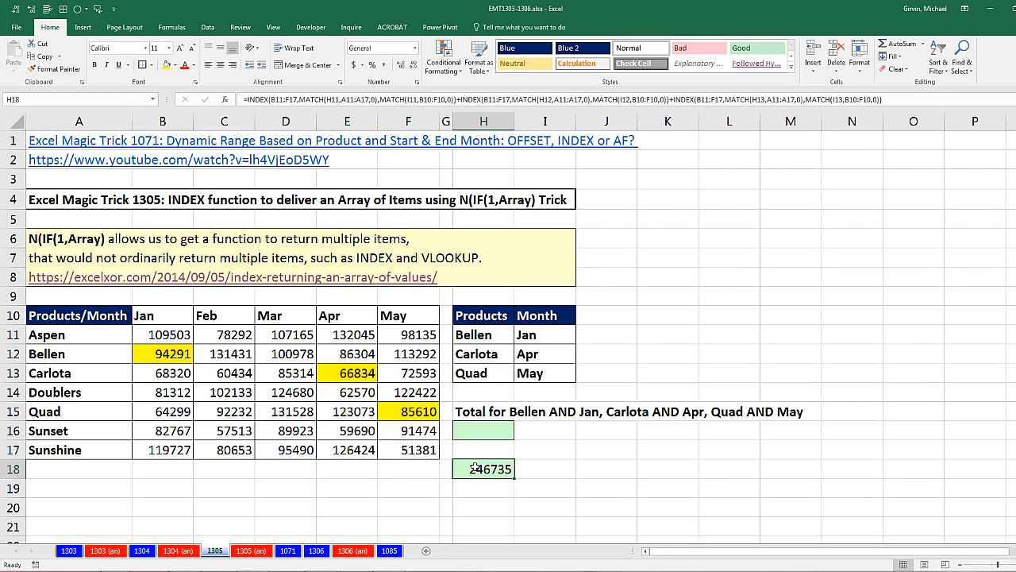
- Try Carlota as the first product criterion in H11 and undo the change
left_click(481, 336)
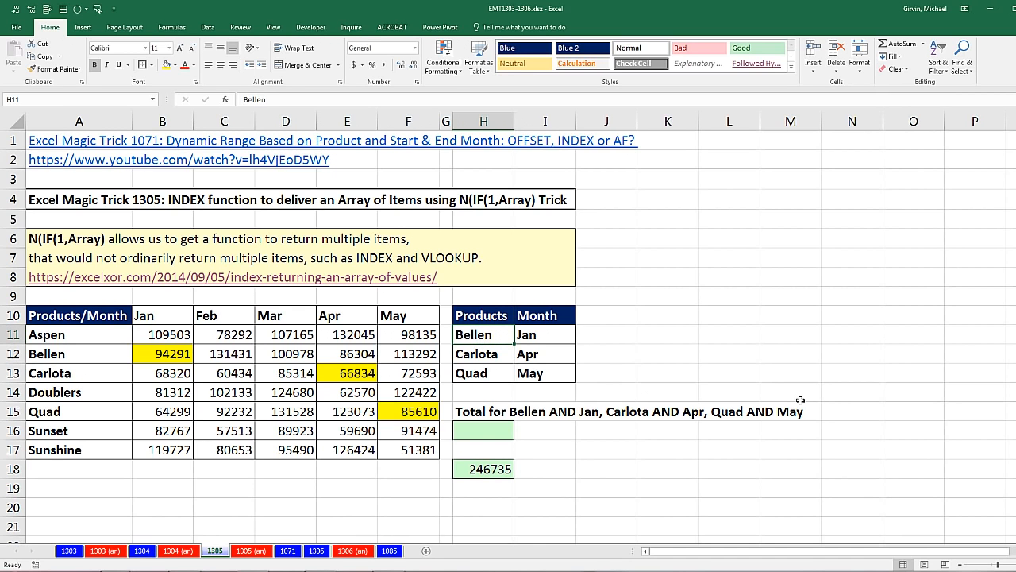
type("Car")
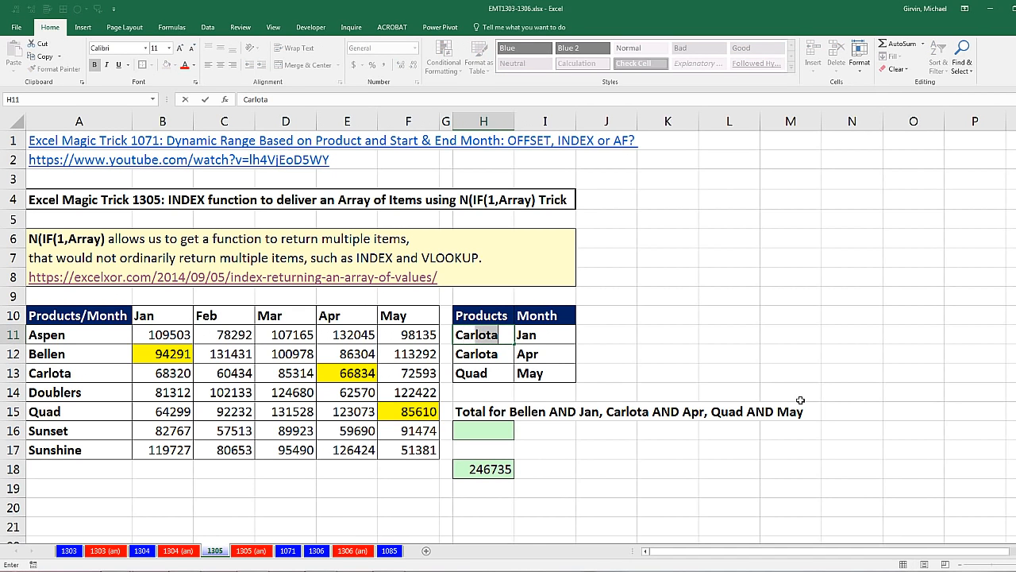
type("lota")
key("Return")
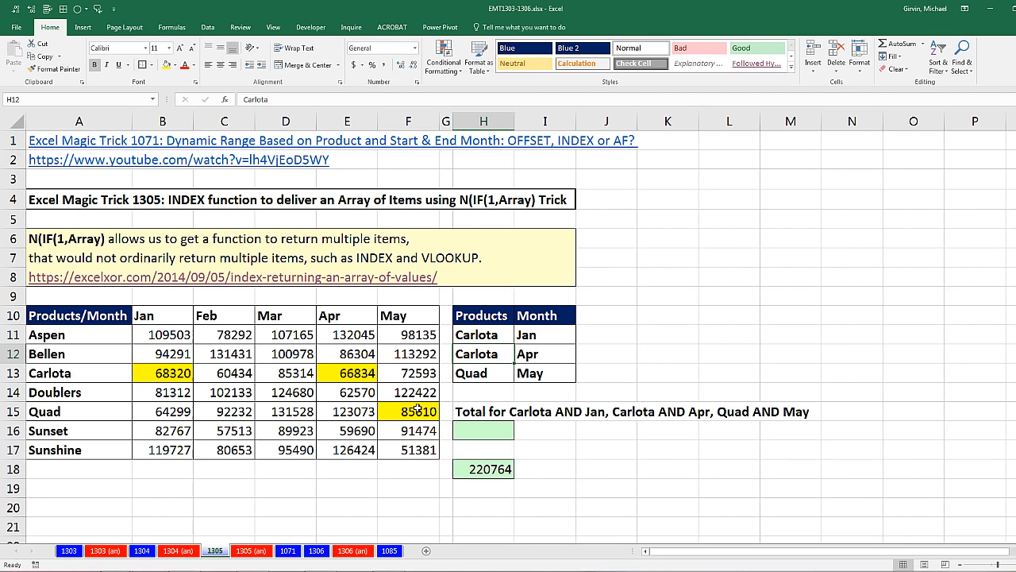
key("ctrl+z")
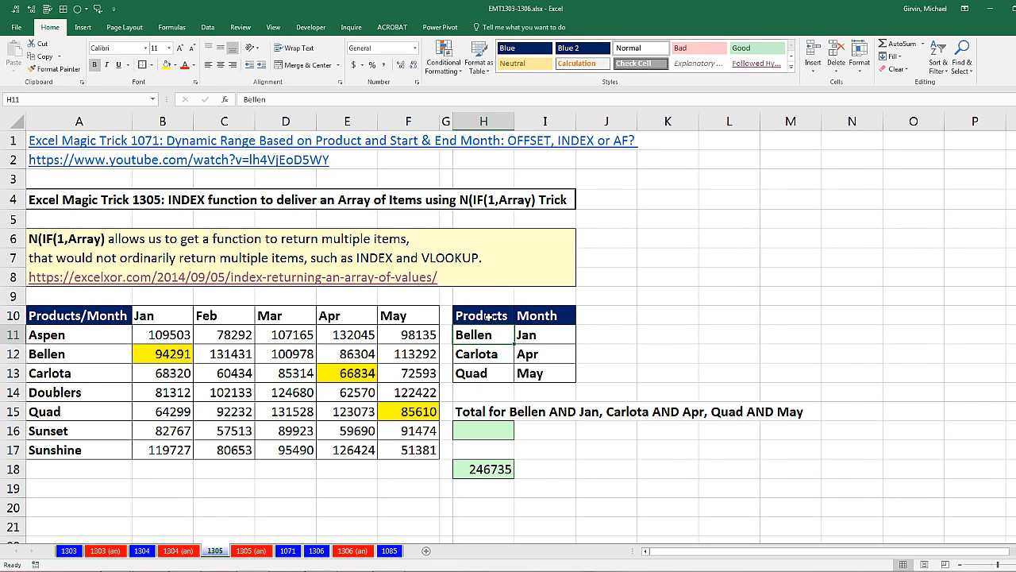
- Examine the Bellen row and Jan column of the sales table and the three INDEX/MATCH terms of the formula in H18
left_click_drag(61, 354, 429, 354)
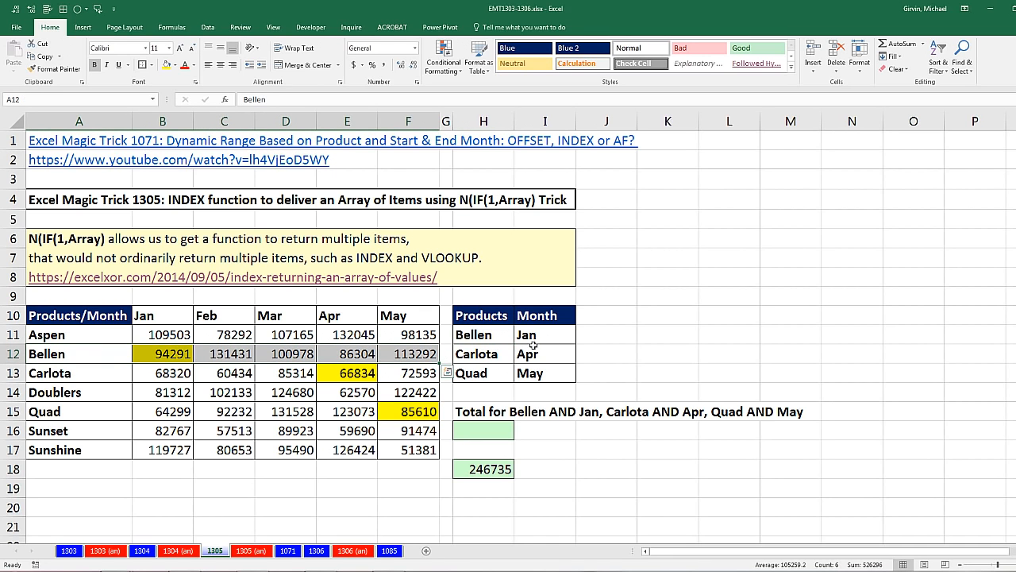
left_click_drag(162, 315, 163, 449, "ctrl")
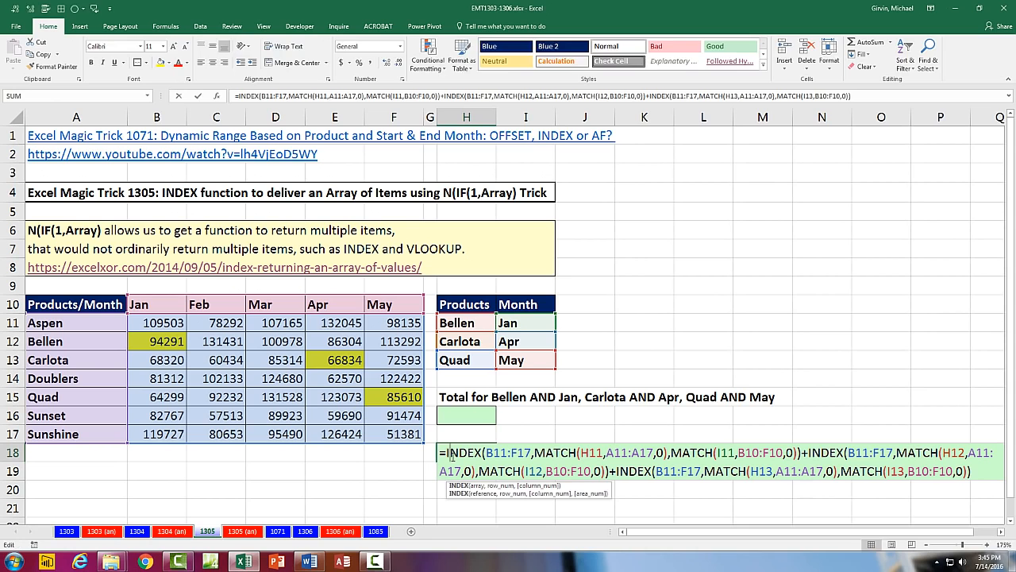
double_click(468, 470)
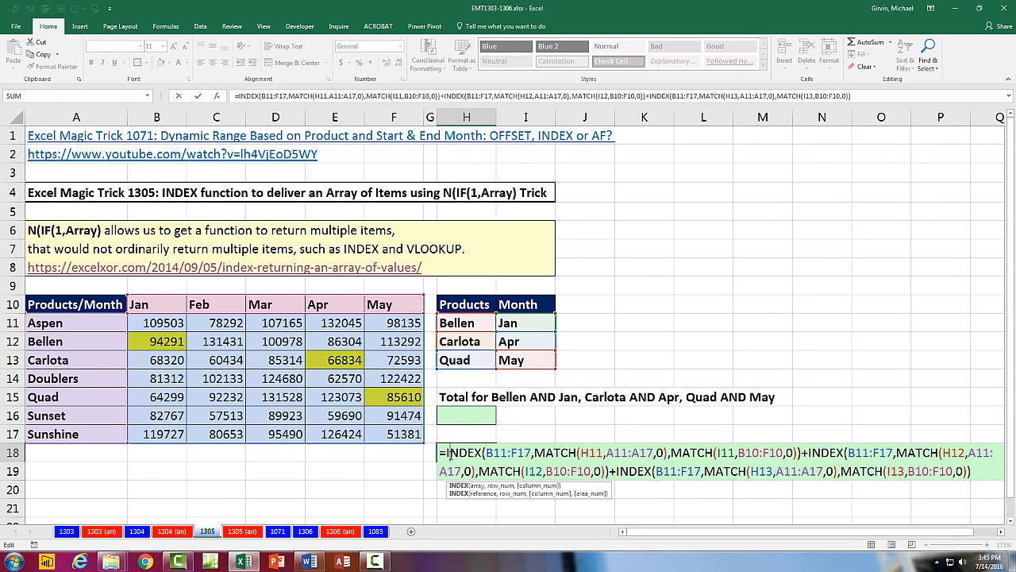
left_click_drag(443, 453, 805, 447)
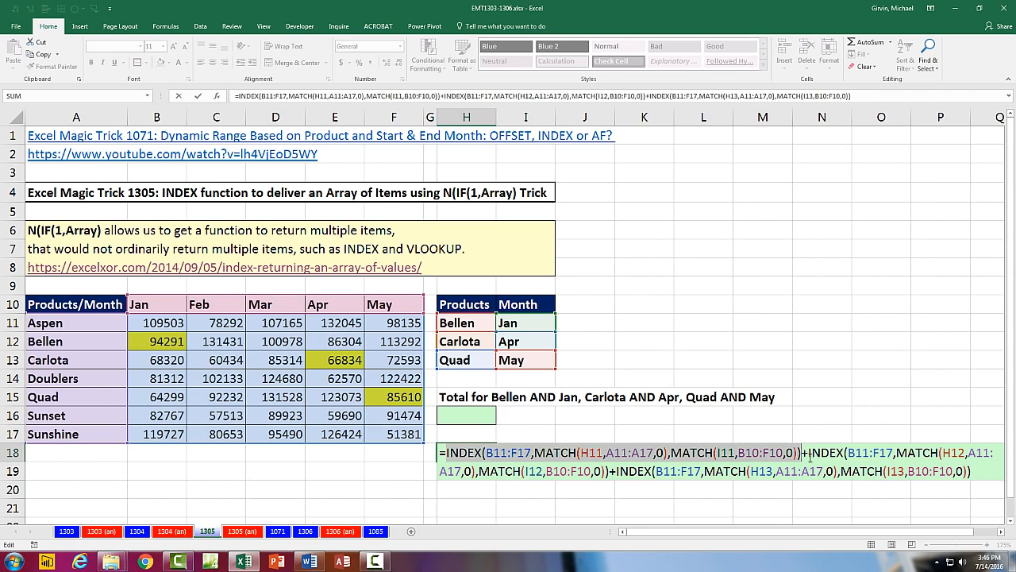
left_click(805, 453)
left_click_drag(810, 452, 610, 471)
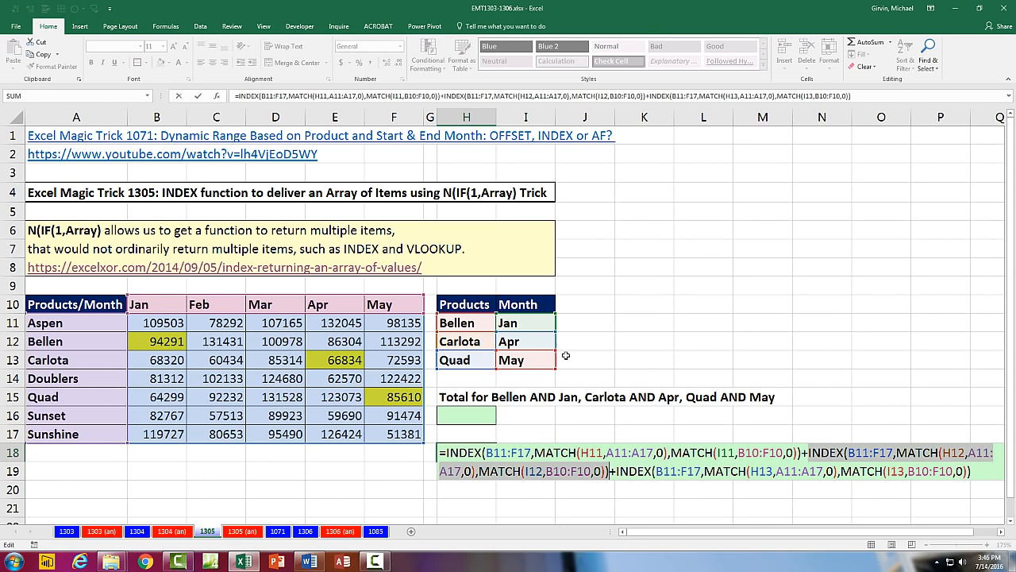
left_click_drag(617, 473, 931, 488)
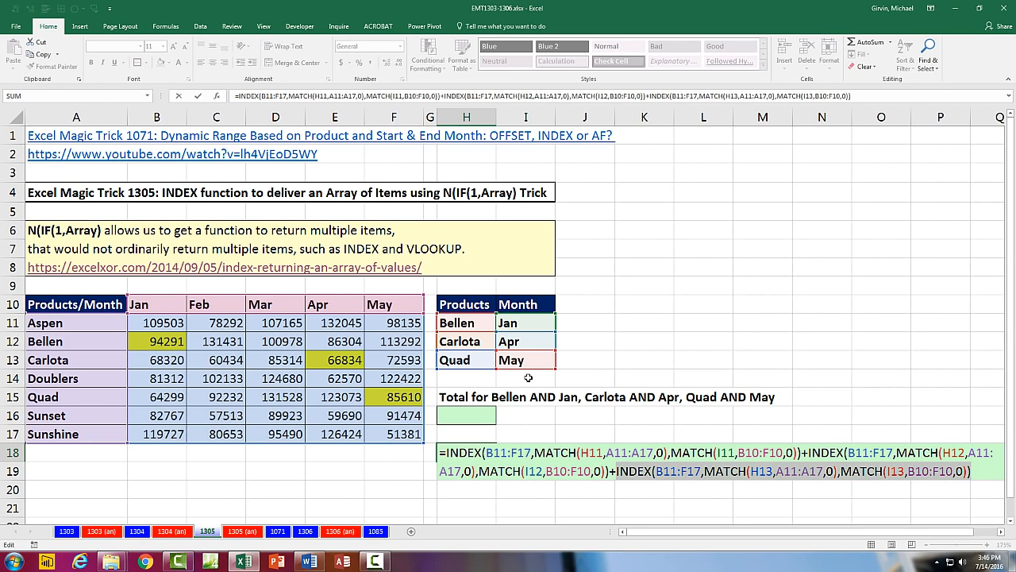
key("ctrl+Return")
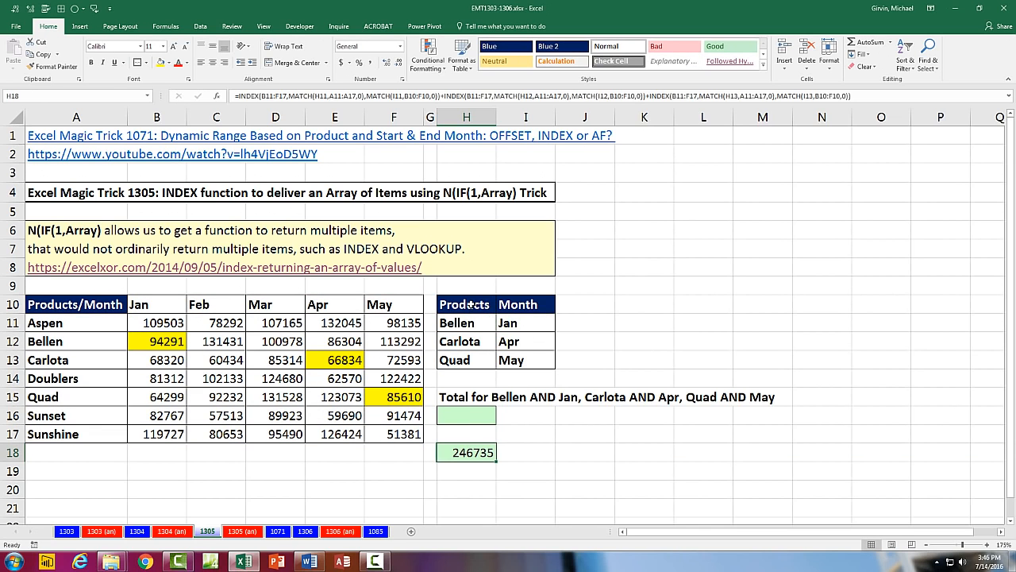
double_click(469, 451)
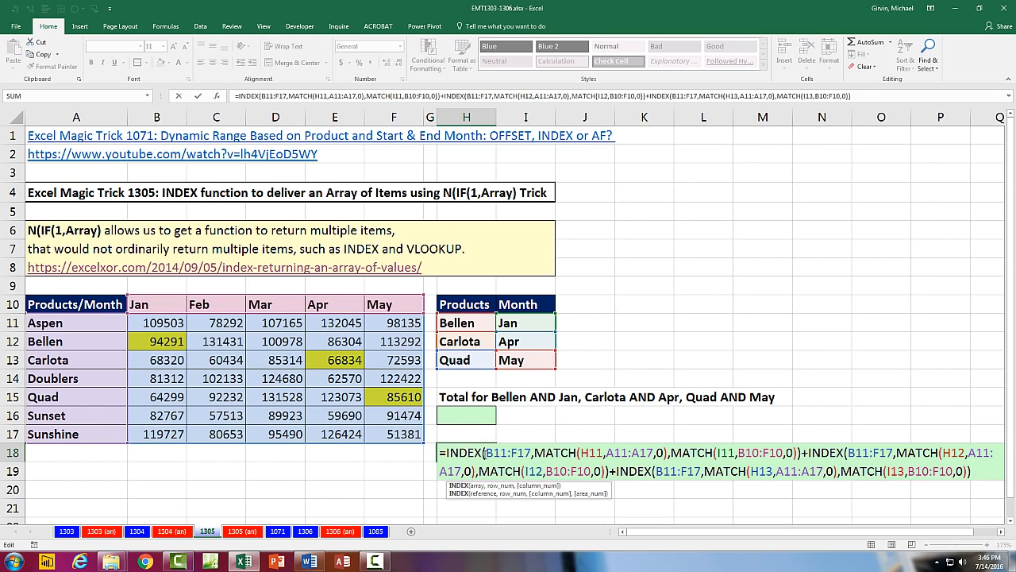
key("Escape")
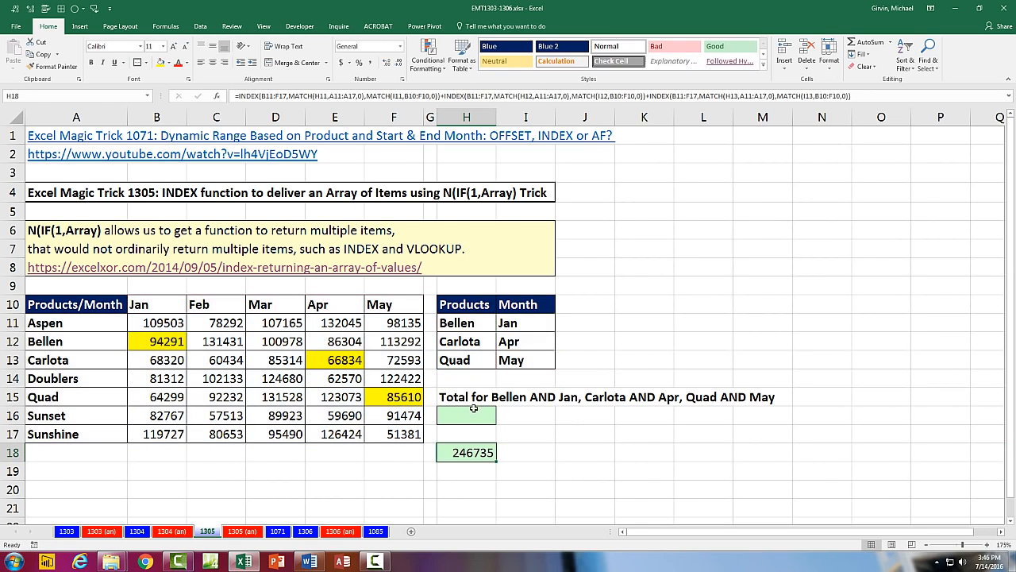
- Look at the highlighted Feb to Apr values for Product 4 on sheet 1071 and return to sheet 1305
left_click(279, 531)
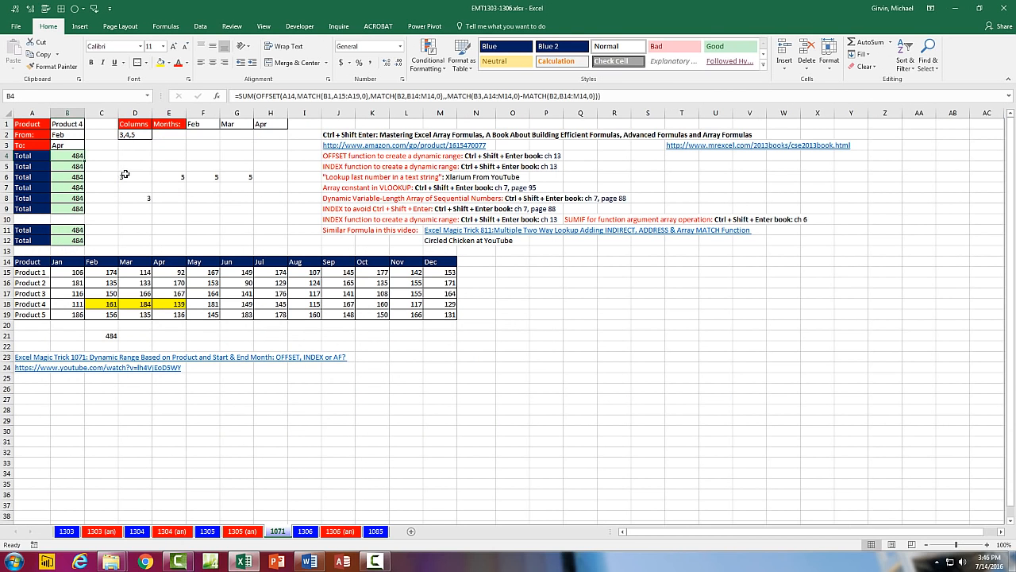
left_click_drag(101, 305, 170, 304)
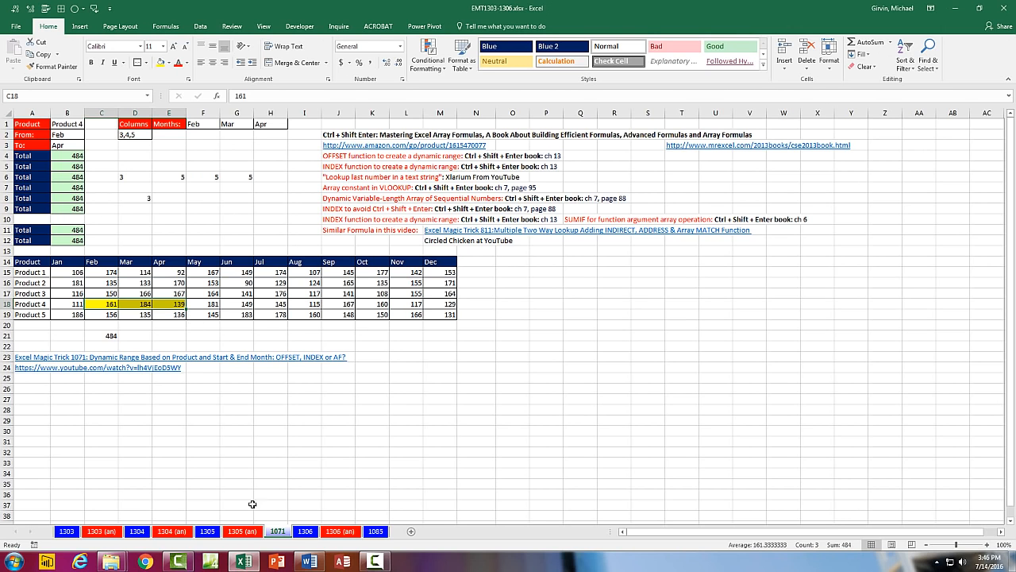
left_click(211, 531)
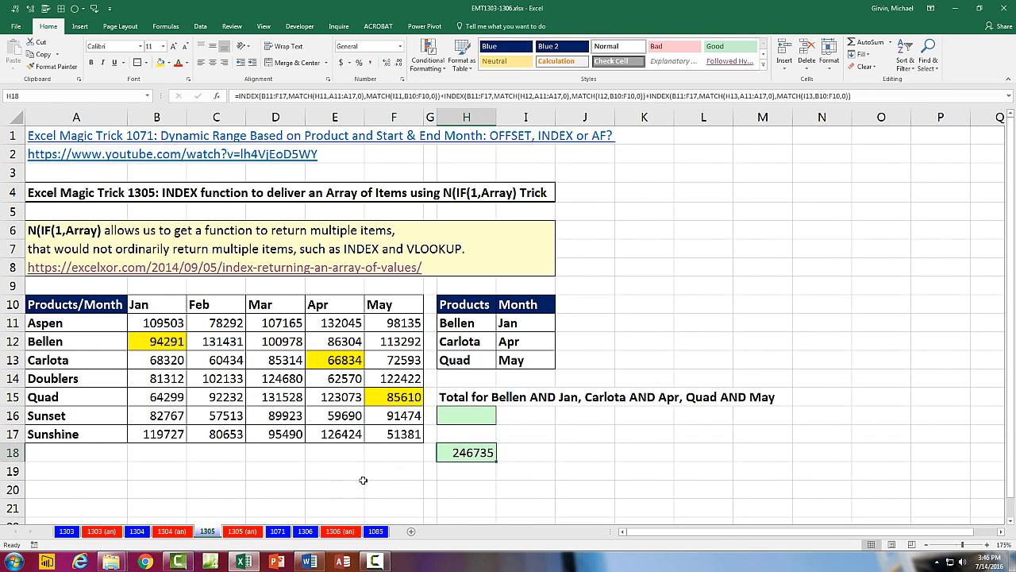
- Start an INDEX formula in H16 with the sales values B11:F17 as its array argument
left_click(472, 416)
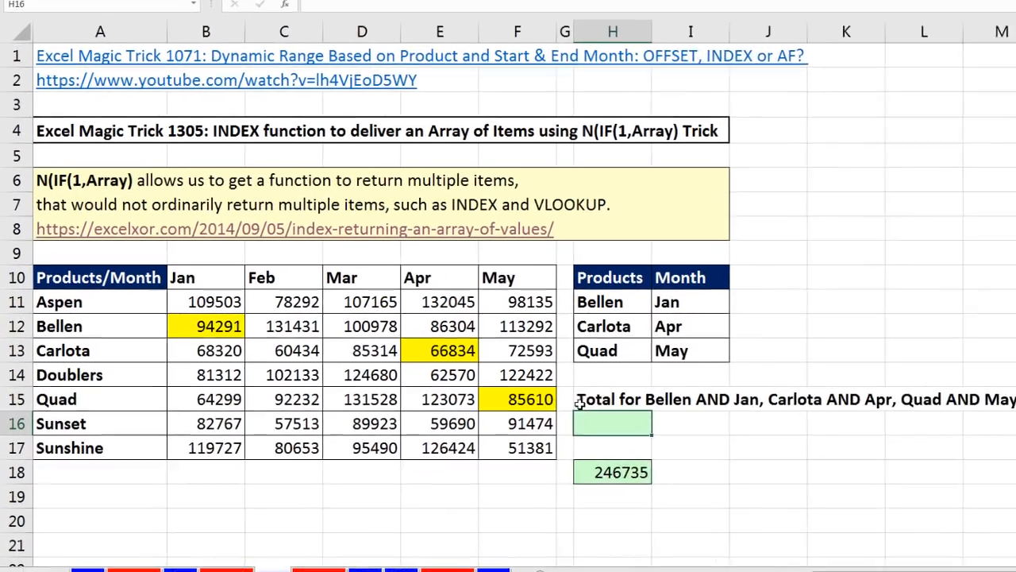
type("=INDEX(")
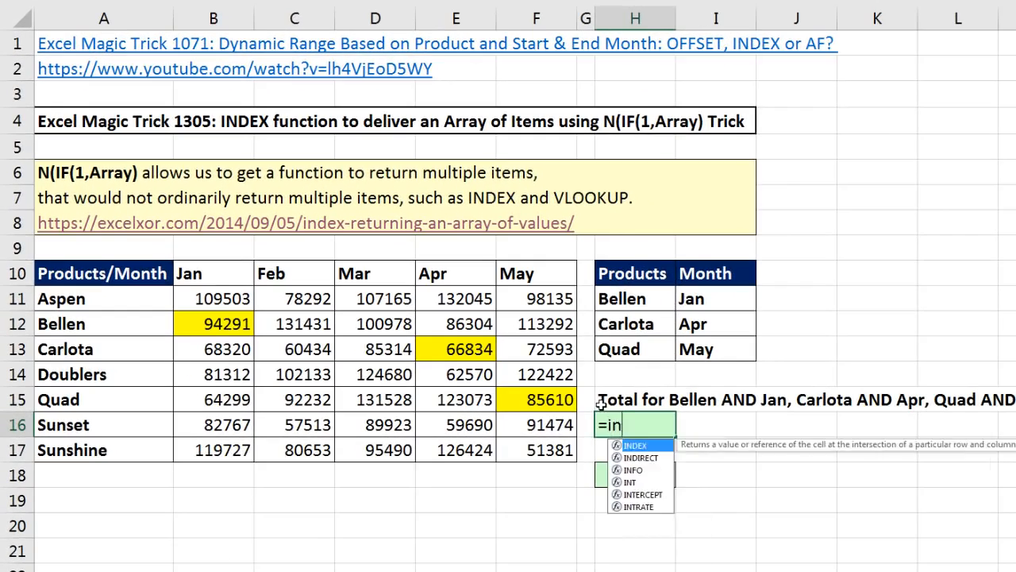
left_click_drag(192, 302, 555, 449)
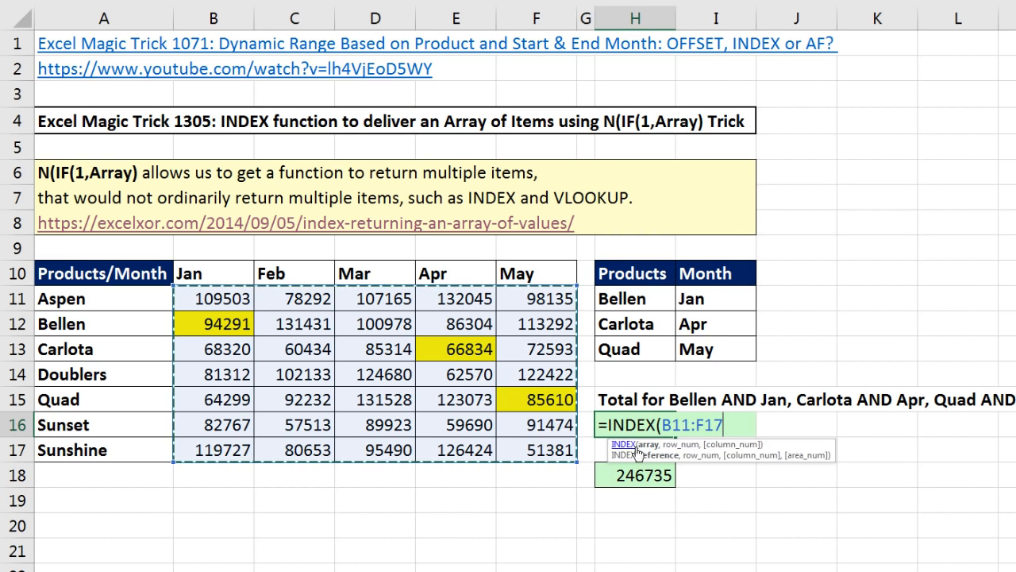
type(",")
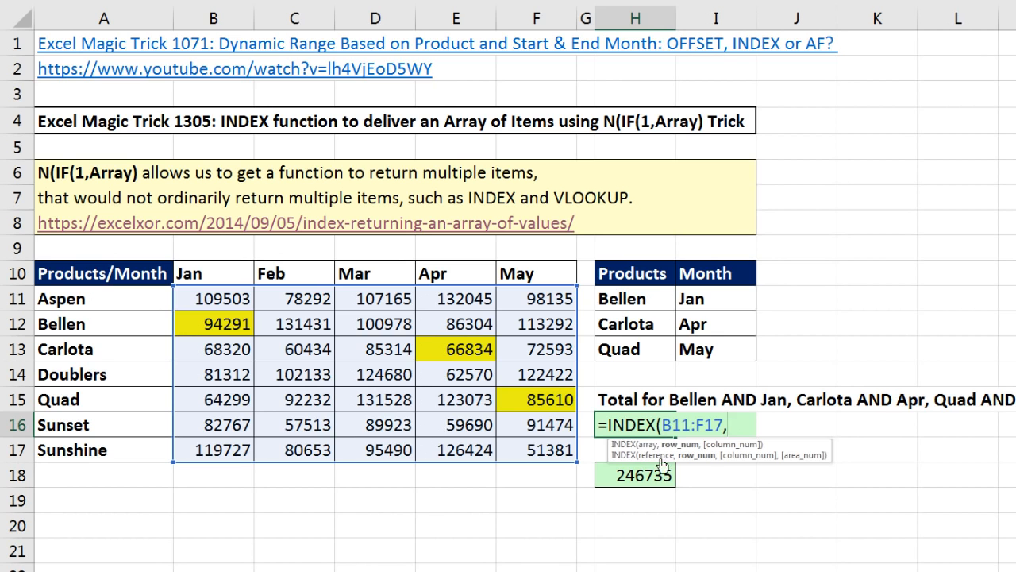
- Add MATCH(H11:H13,A11:A17,0) as the row number argument of the INDEX formula in H16
type("MA")
key("Tab")
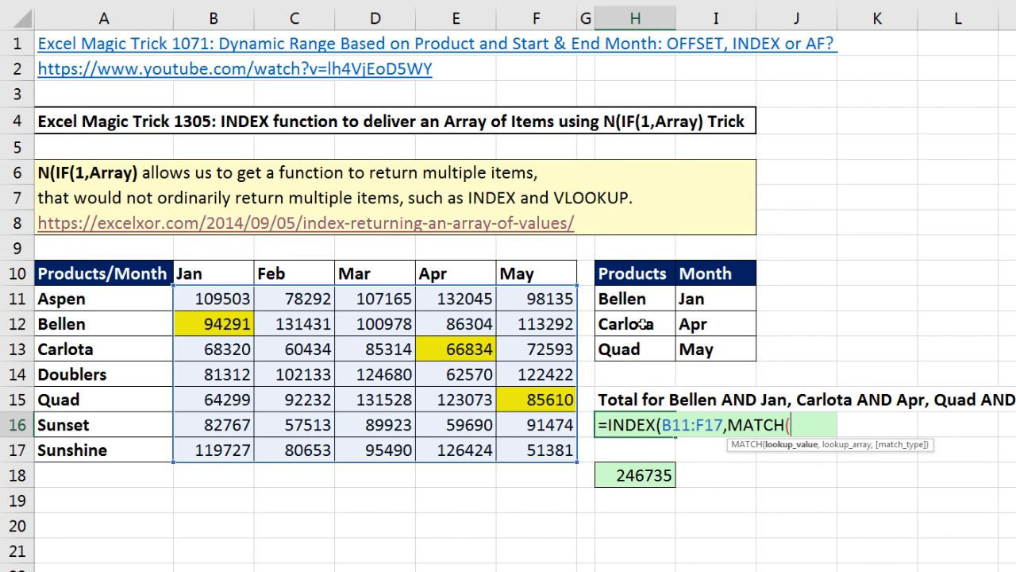
left_click_drag(635, 296, 633, 349)
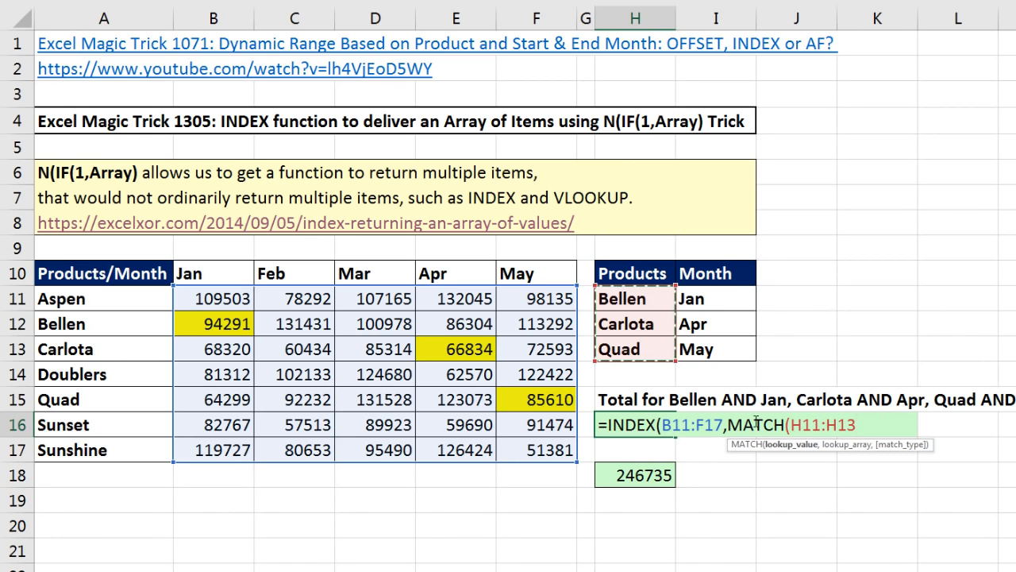
type(",")
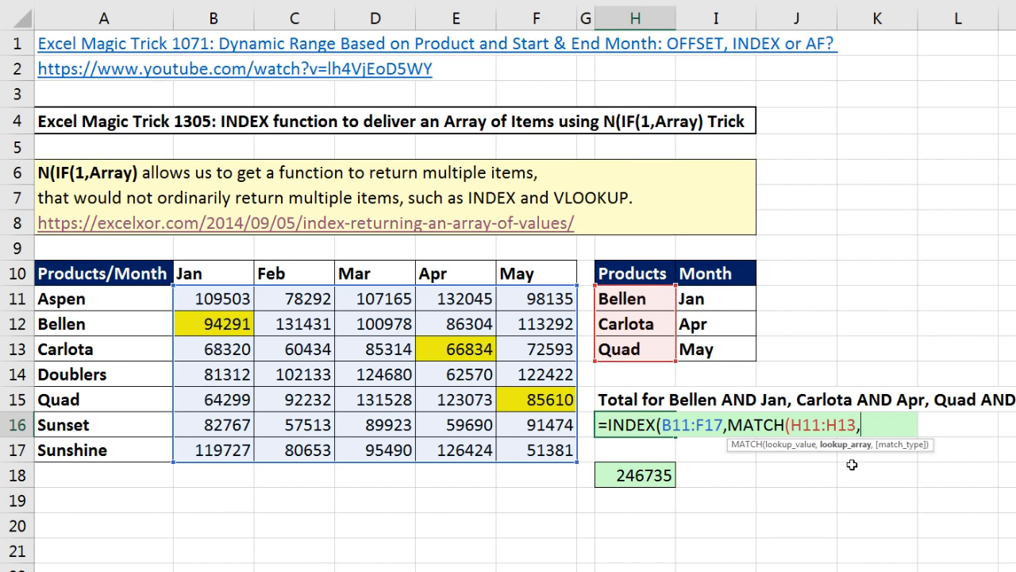
left_click_drag(126, 299, 126, 449)
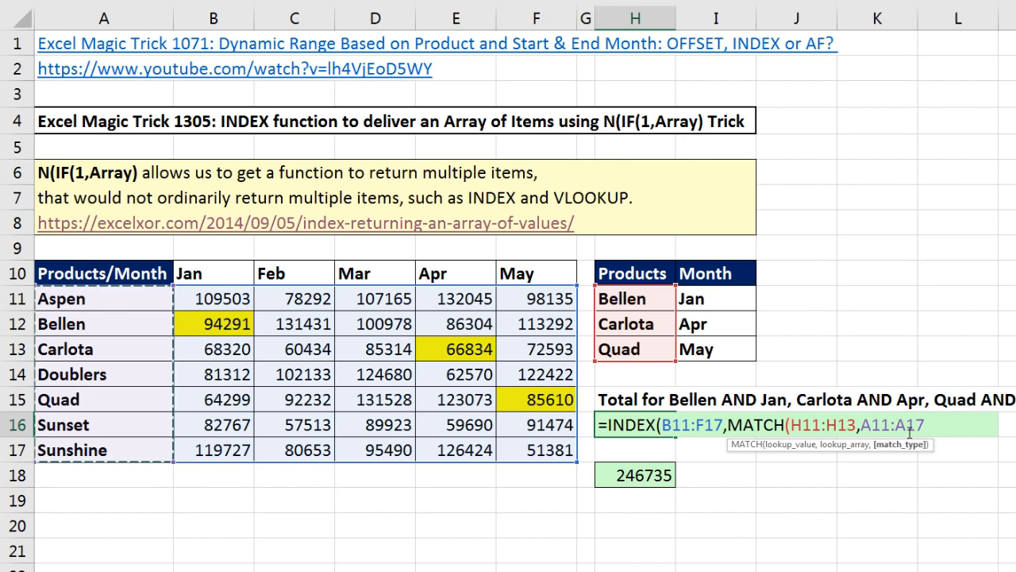
type(",0)")
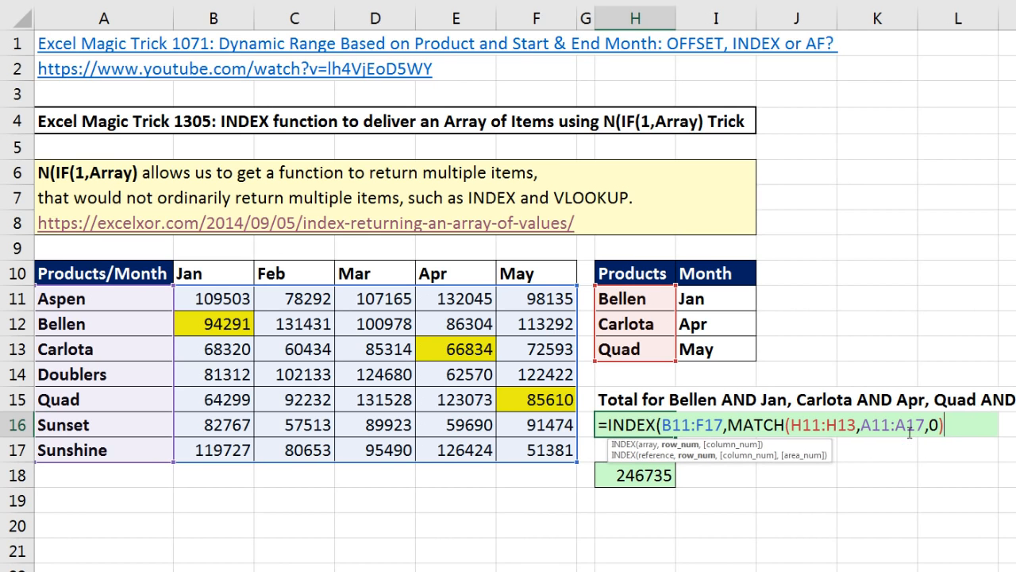
- Evaluate the MATCH row number argument in place within the formula and undo the evaluation
left_click(680, 444)
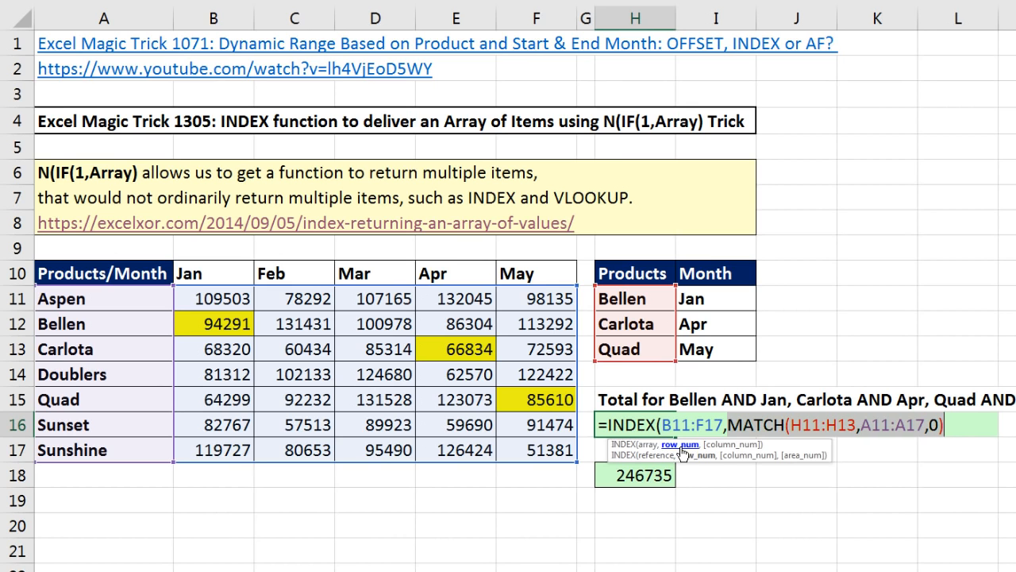
key("F9")
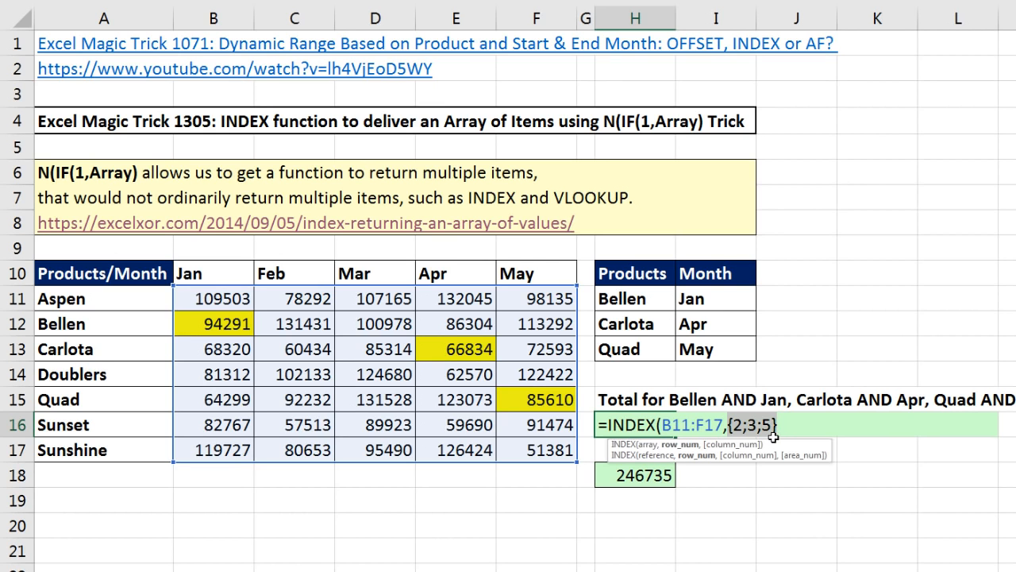
key("ctrl+z")
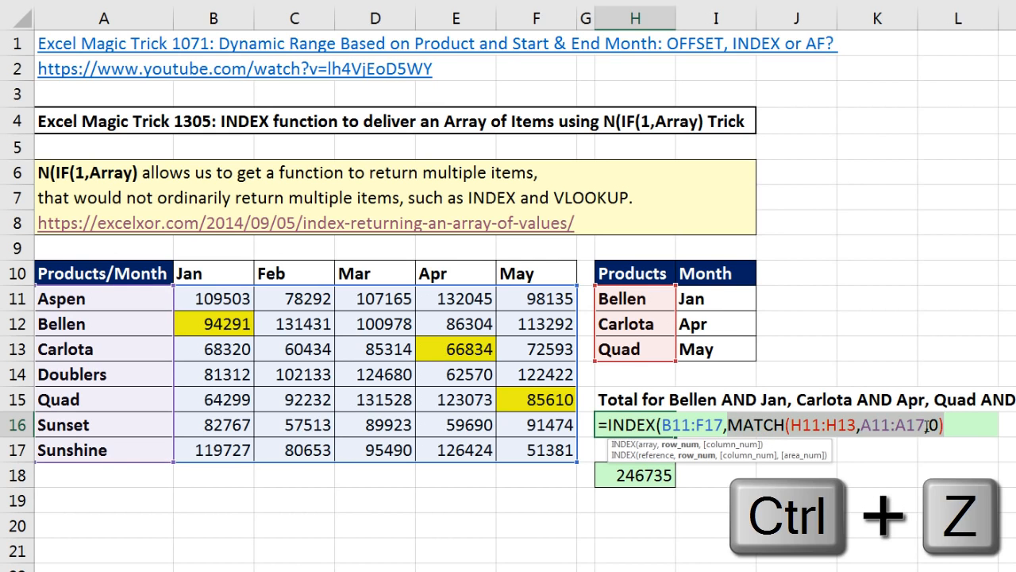
- Add MATCH(I11:I13,B10:F10,0) as the column number argument of the INDEX formula in H16
left_click(958, 428)
type(",")
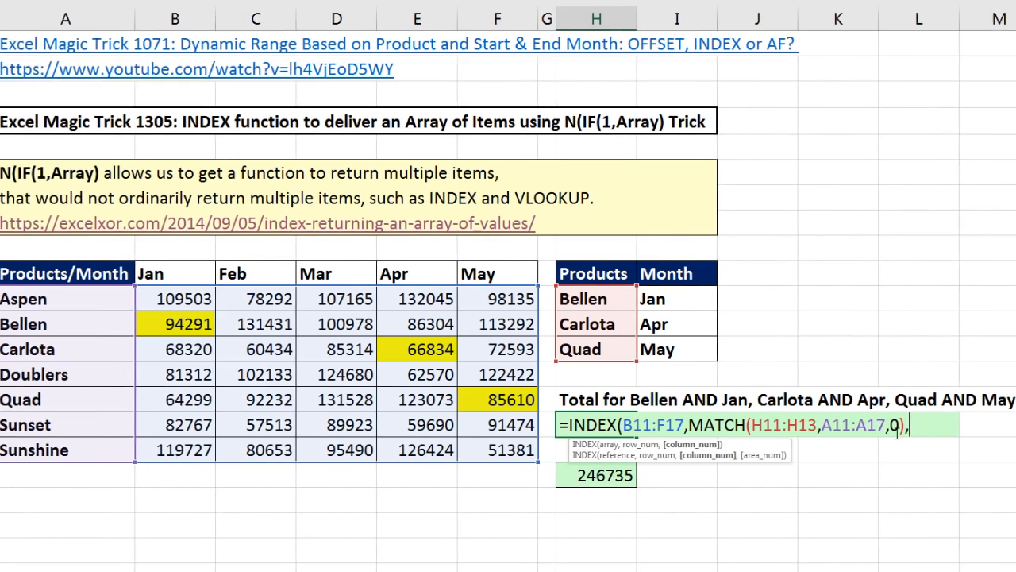
type("m")
key("Tab")
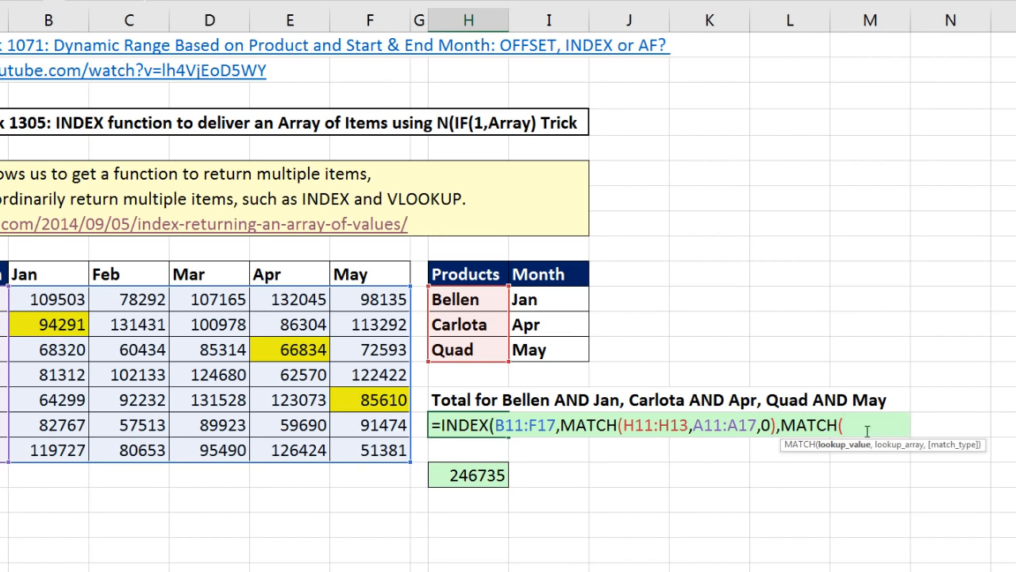
left_click_drag(556, 300, 556, 351)
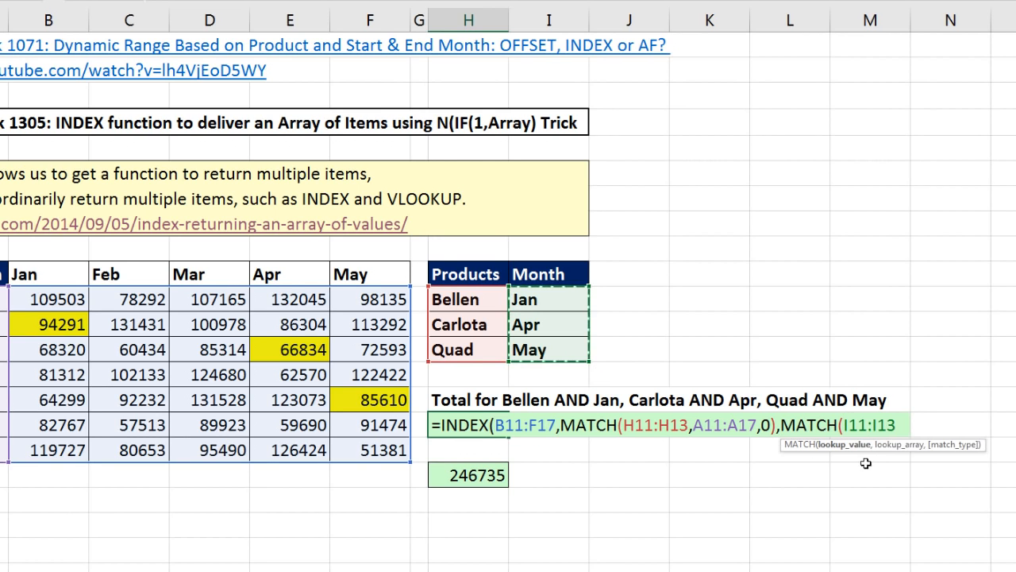
type(",")
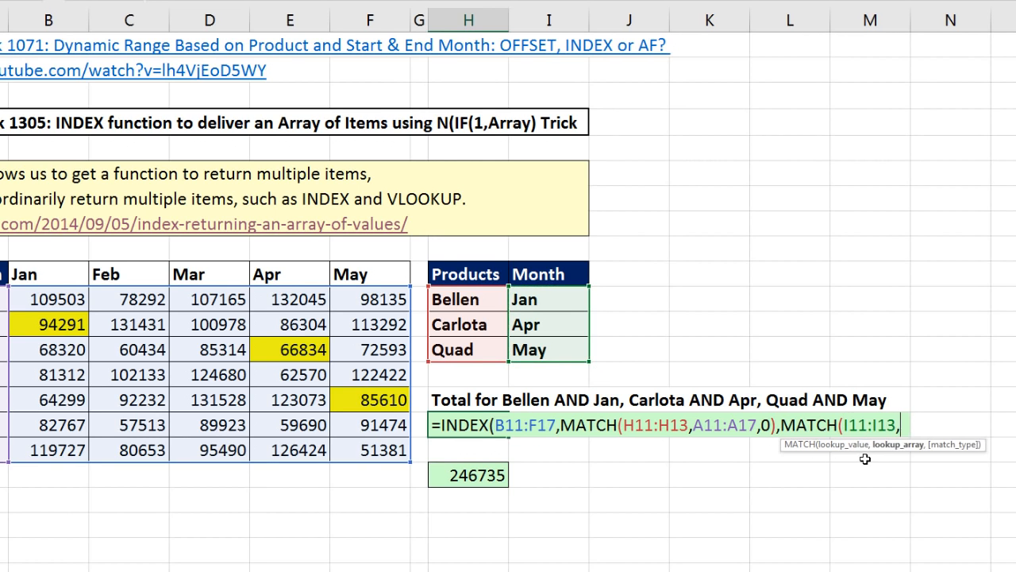
left_click_drag(48, 274, 354, 274)
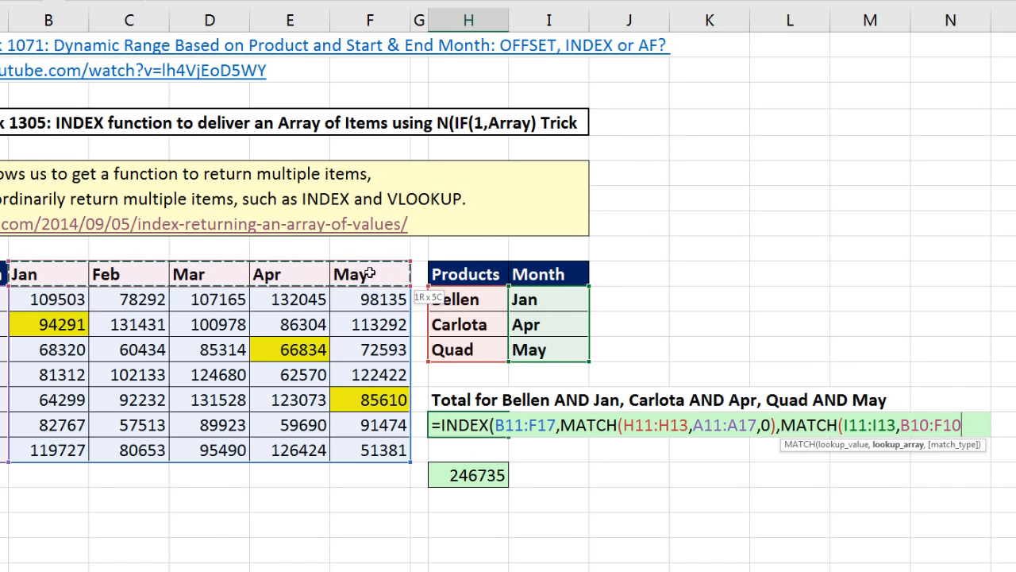
type(",0)")
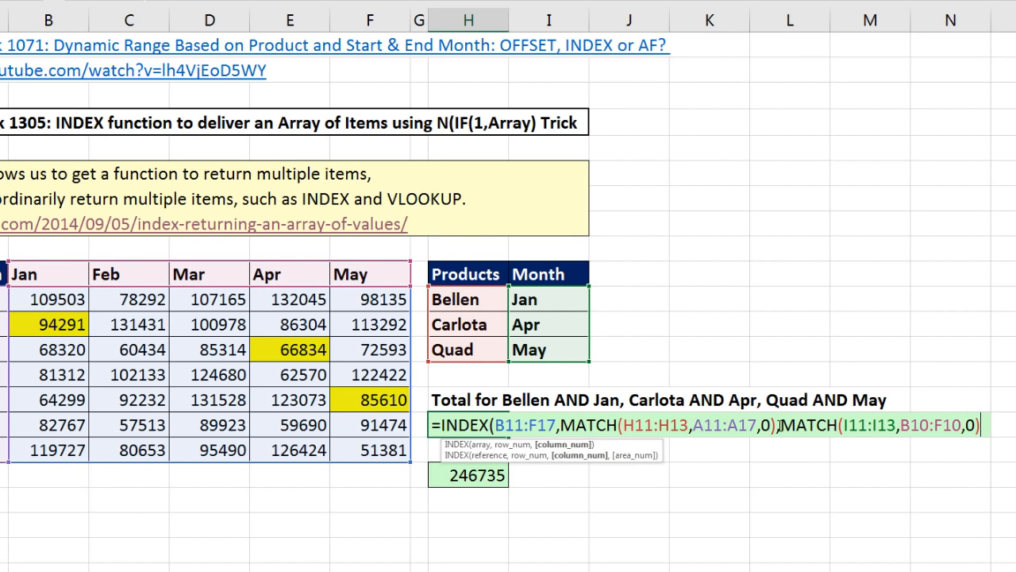
- Evaluate the MATCH column number argument in place within the formula and undo the evaluation
left_click_drag(783, 425, 981, 425)
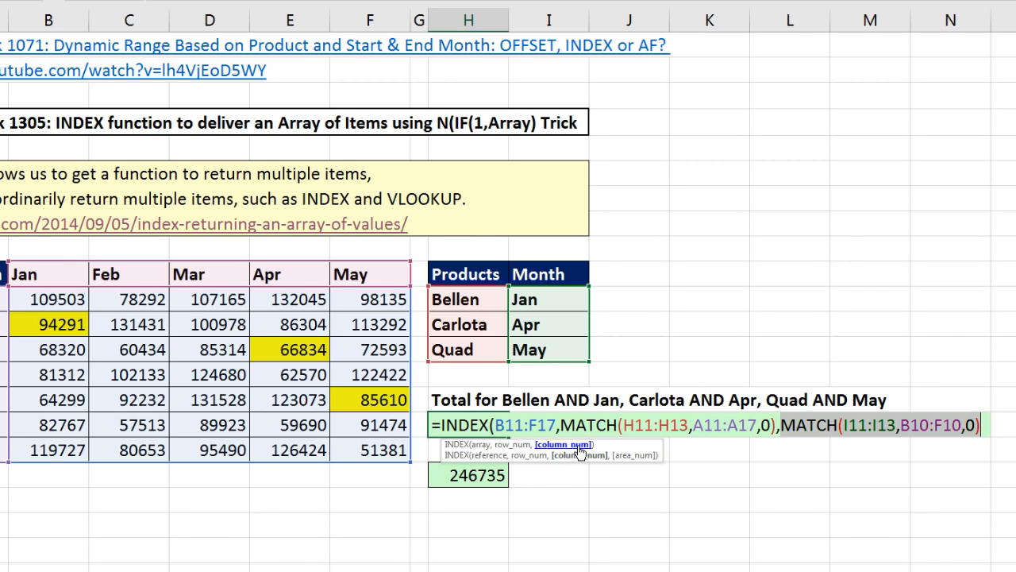
key("F9")
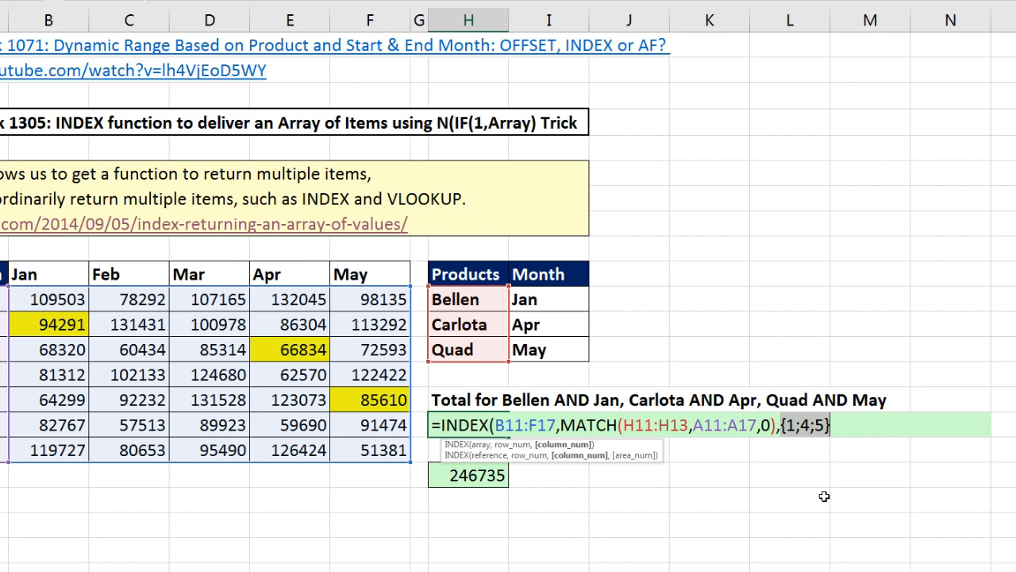
key("ctrl+z")
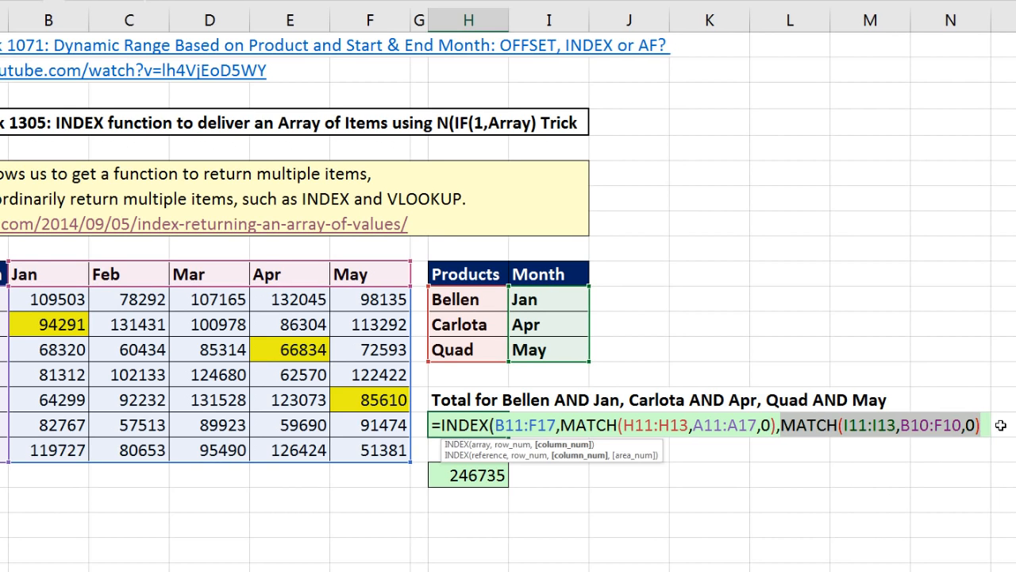
- Close the INDEX function's parenthesis, evaluate the whole formula in place and undo that evaluation
key("End")
type(")")
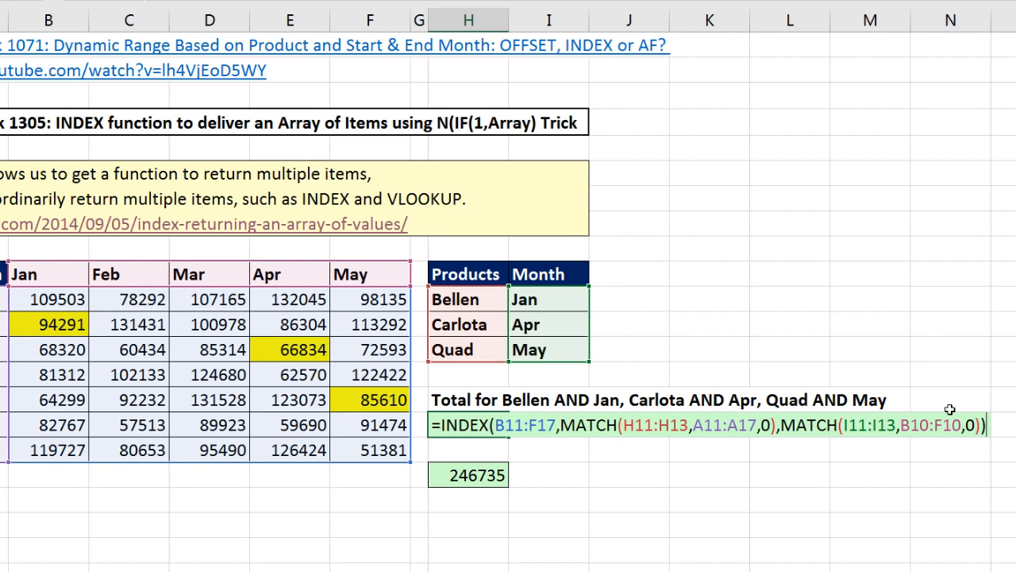
left_click_drag(989, 426, 347, 390)
key("F9")
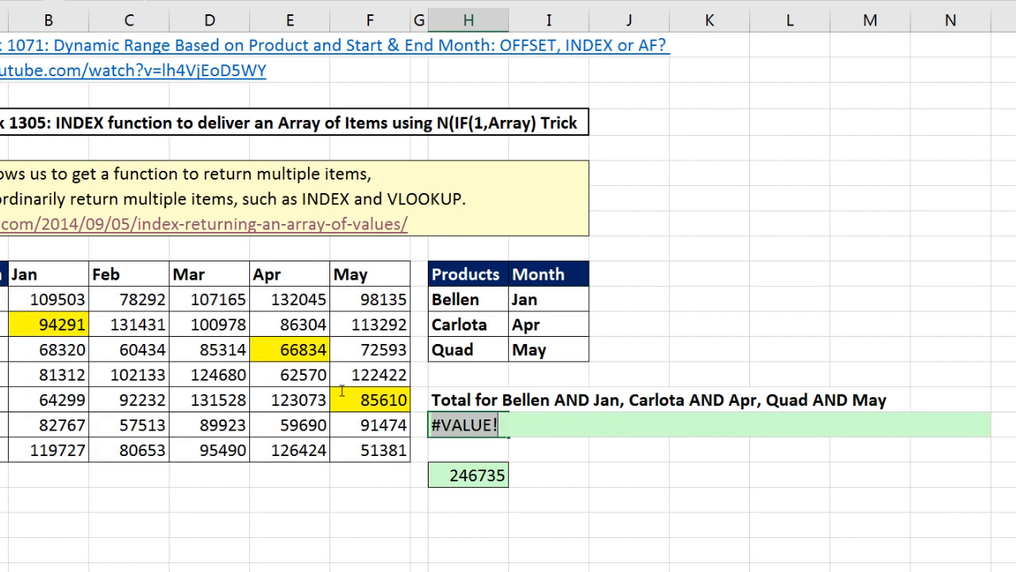
key("ctrl+z")
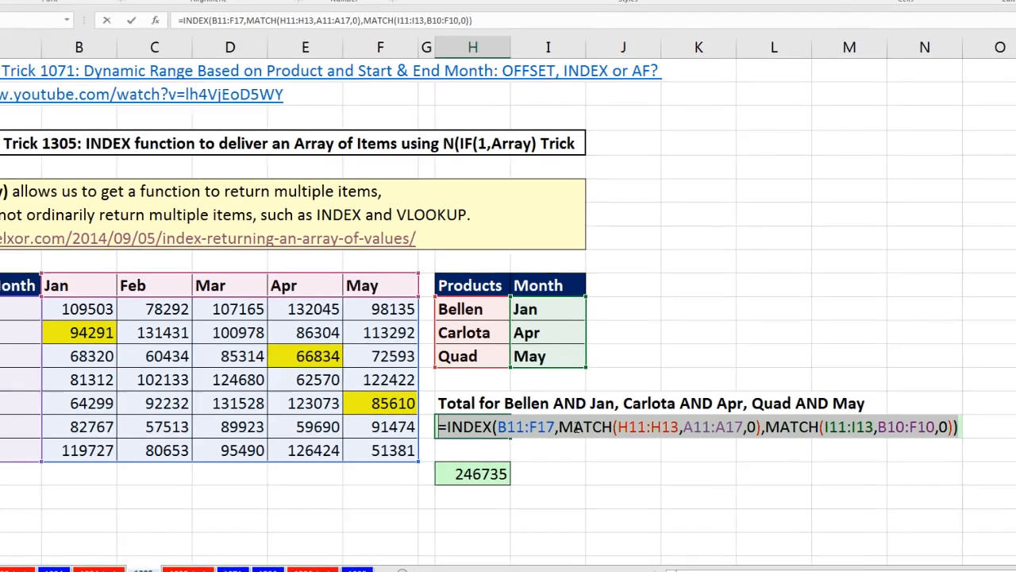
- Wrap the row number MATCH in N(IF(1,...)) so the argument reads N(IF(1,MATCH(H11:H13,A11:A17,0)))
left_click(579, 426)
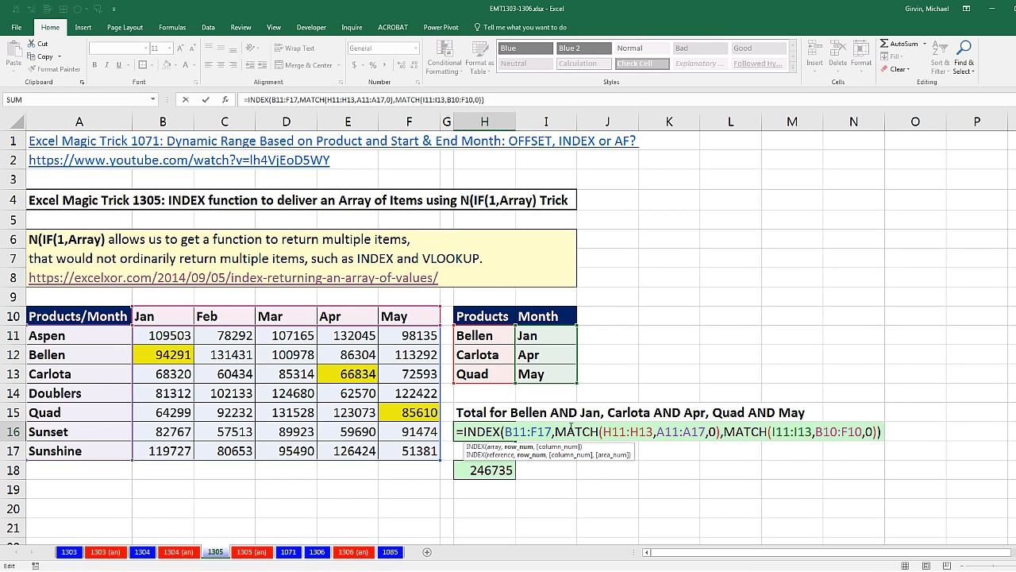
left_click(526, 447)
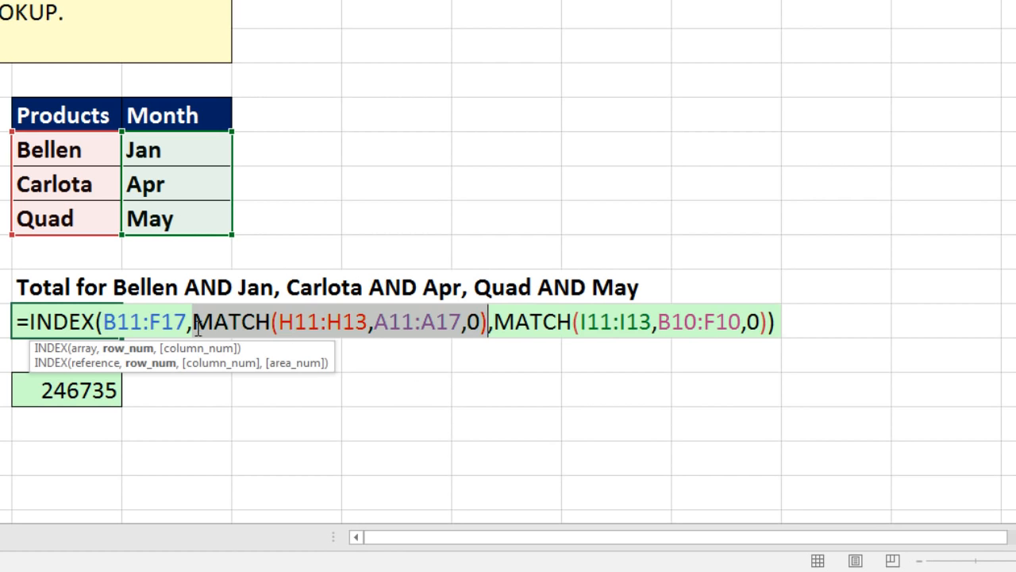
left_click(195, 330)
type("n")
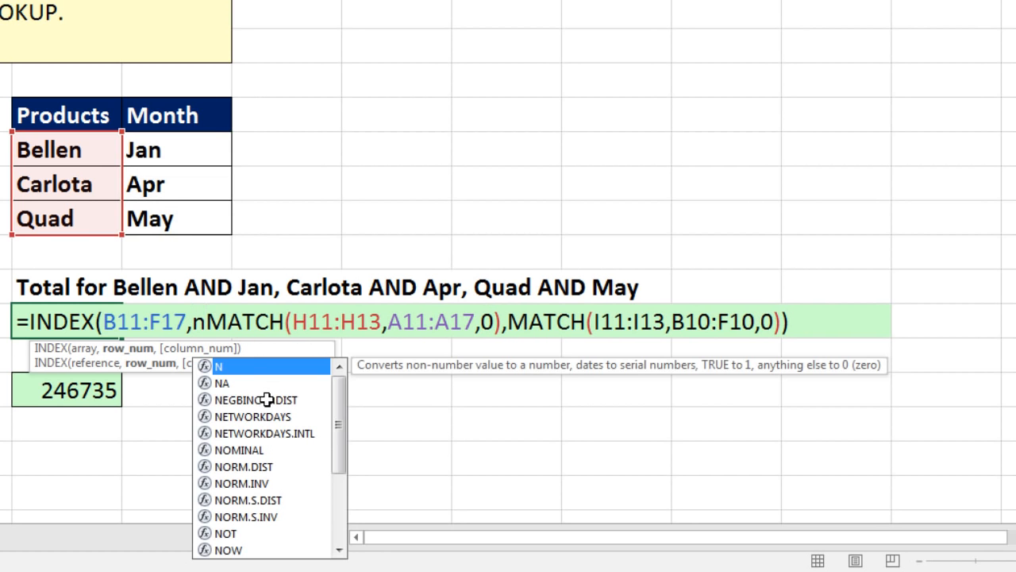
key("Tab")
type("if")
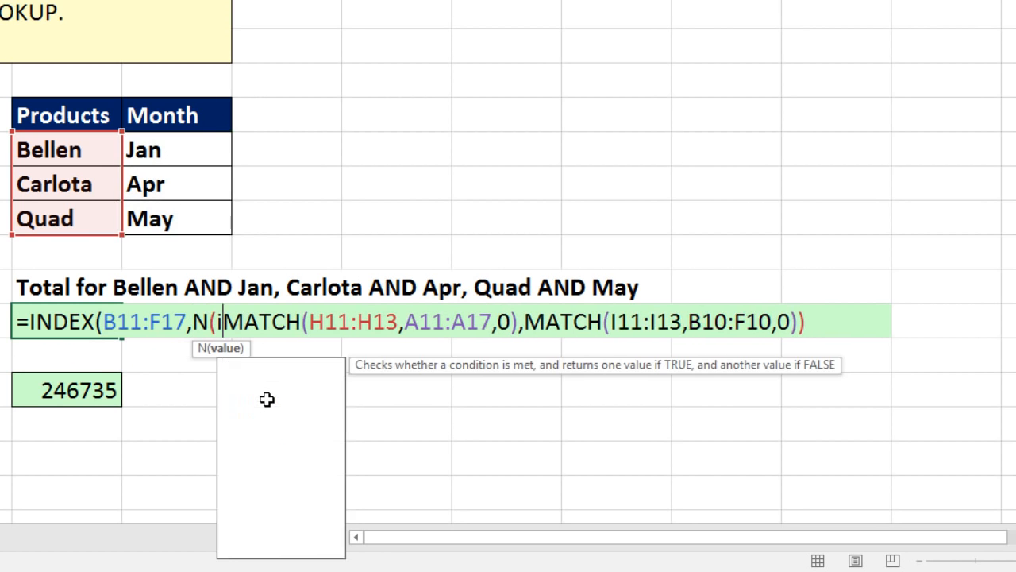
key("Tab")
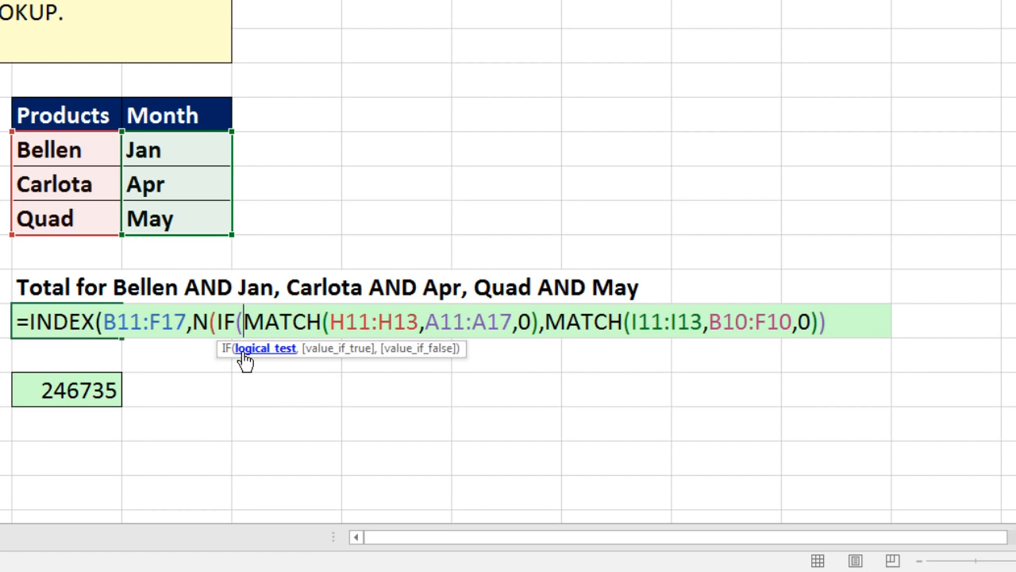
type("1,")
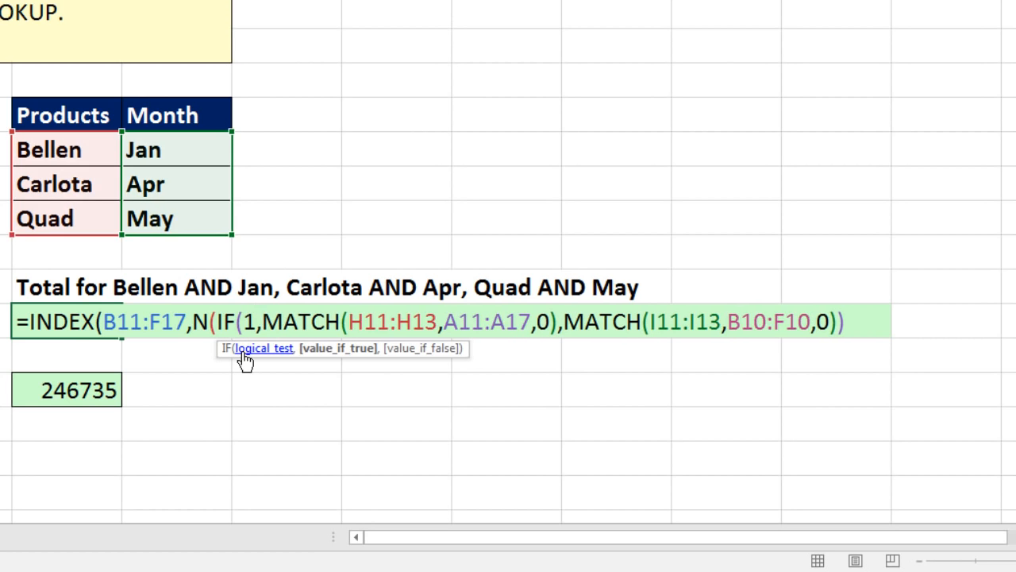
left_click(341, 354)
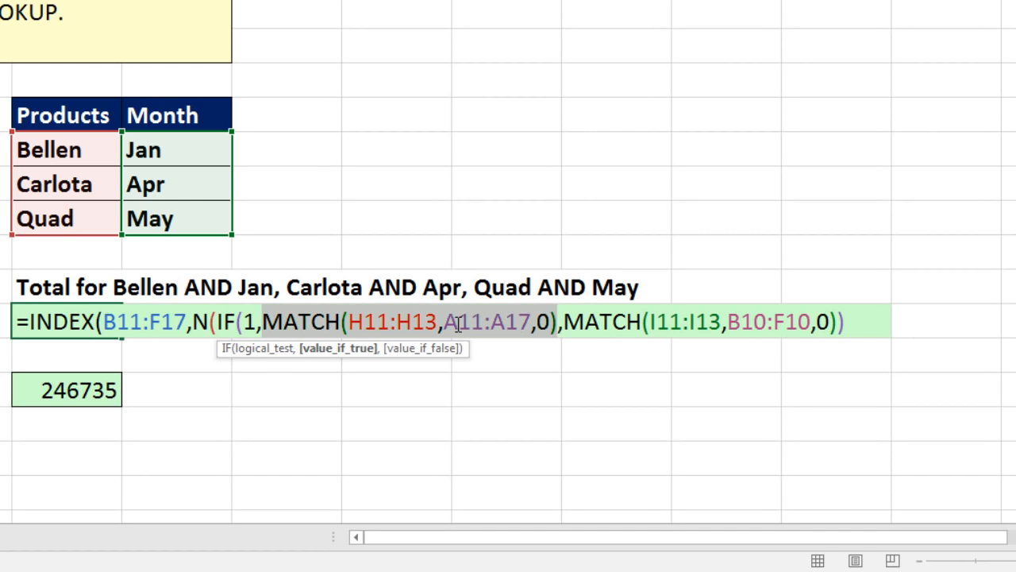
left_click(558, 321)
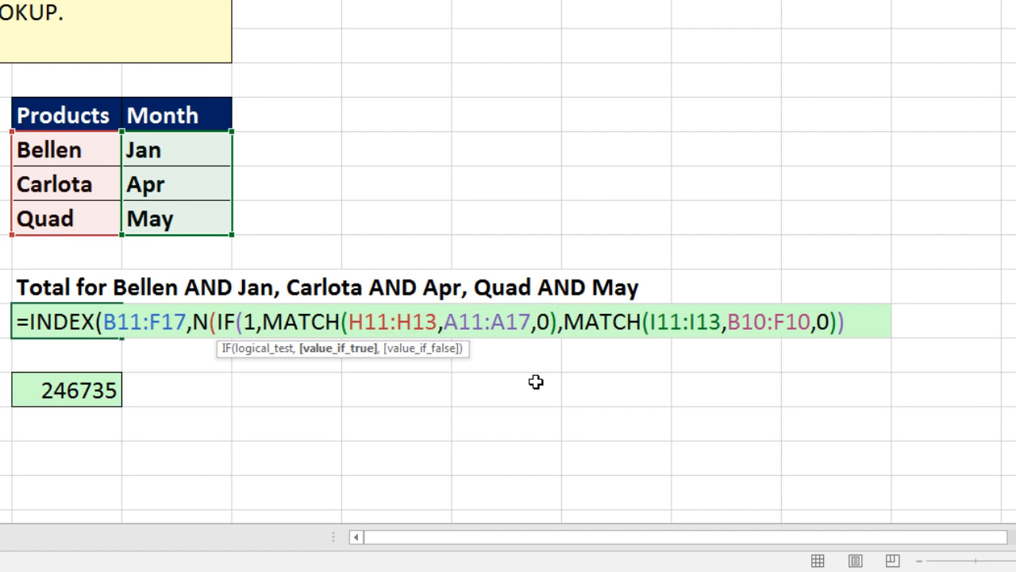
type(")")
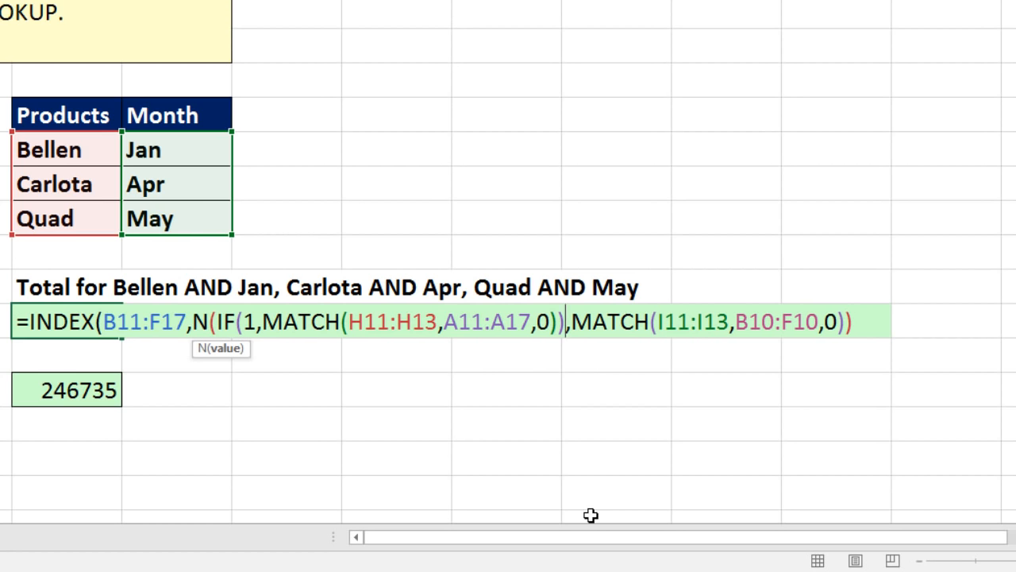
type(")")
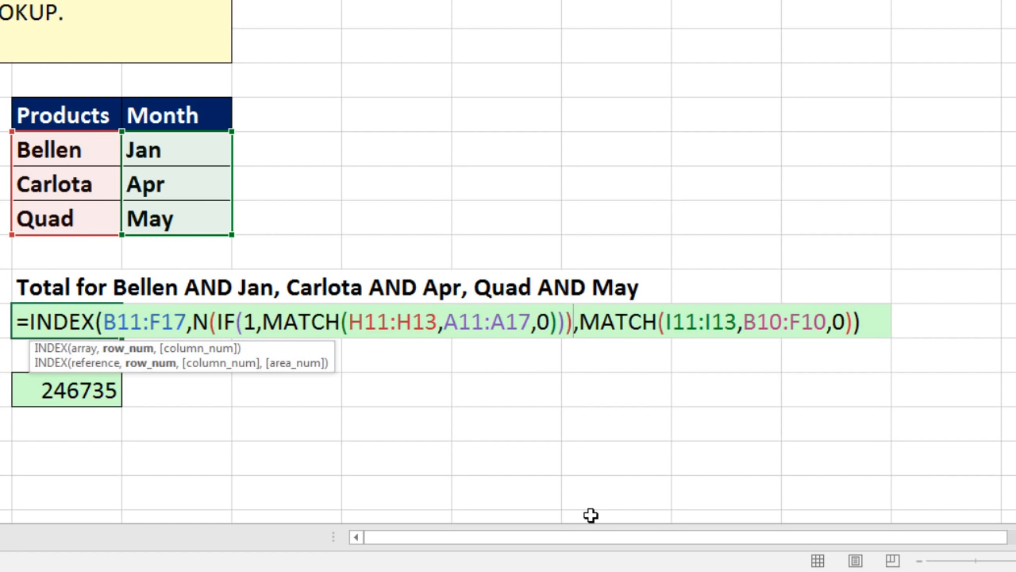
- Evaluate the N(IF(1,MATCH(...))) row number argument in place and undo the evaluation
left_click(119, 362)
key("F9")
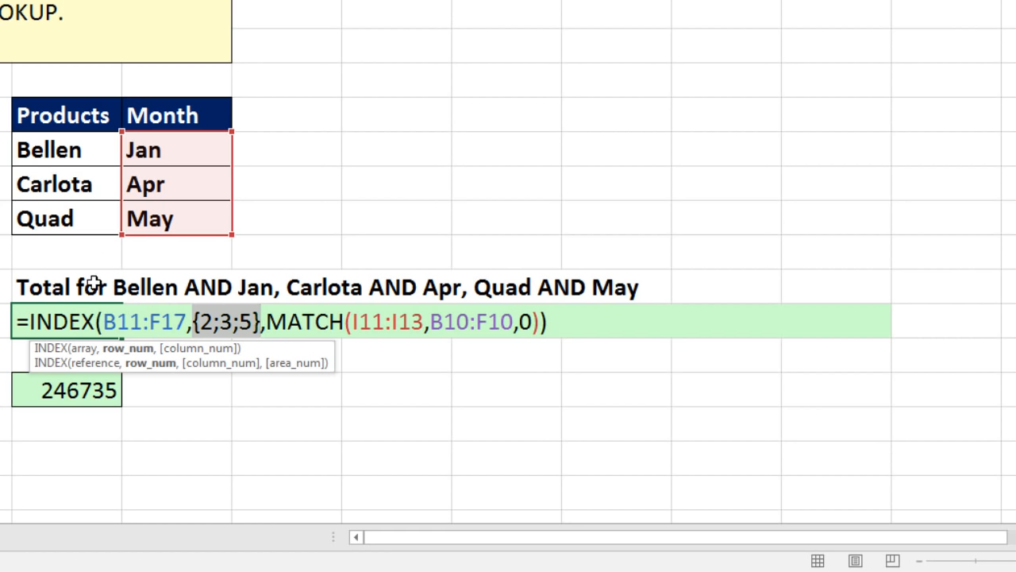
key("ctrl+z")
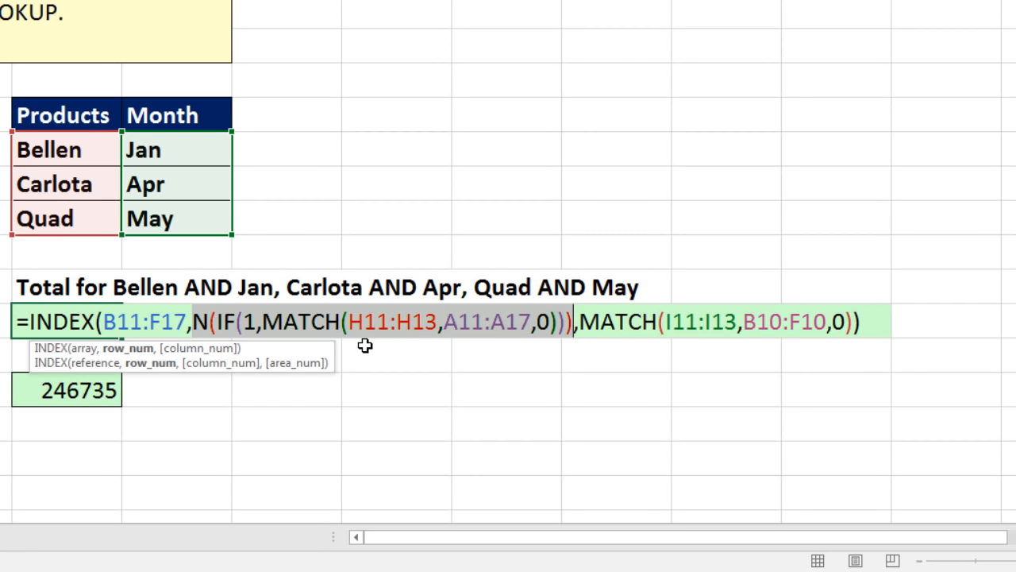
- Copy N(IF(1, from the row argument to wrap the column number MATCH, giving N(IF(1,MATCH(I11:I13,B10:F10,0)))
left_click(586, 324)
left_click_drag(197, 325, 263, 322)
key("ctrl+c")
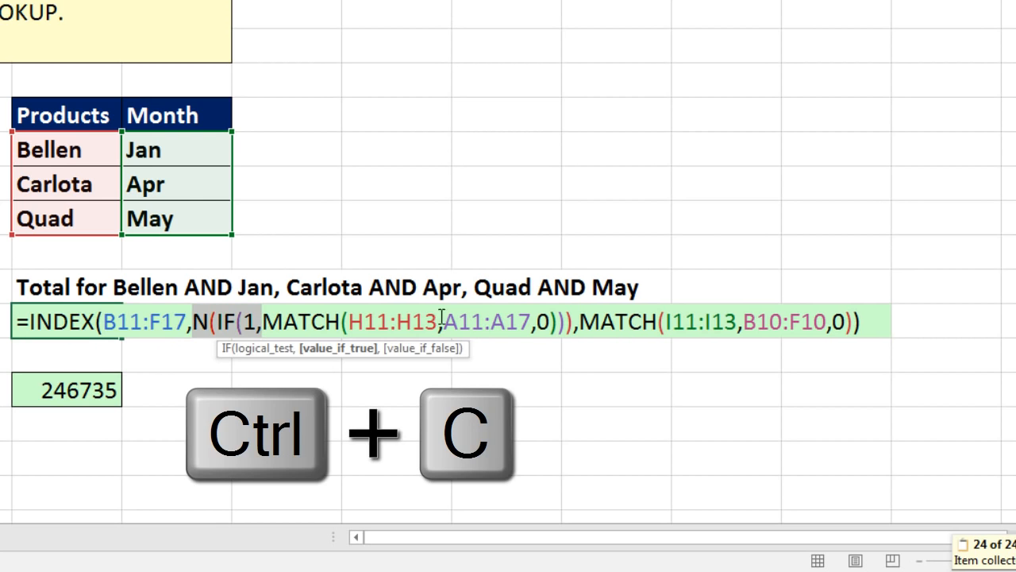
left_click(580, 324)
key("ctrl+v")
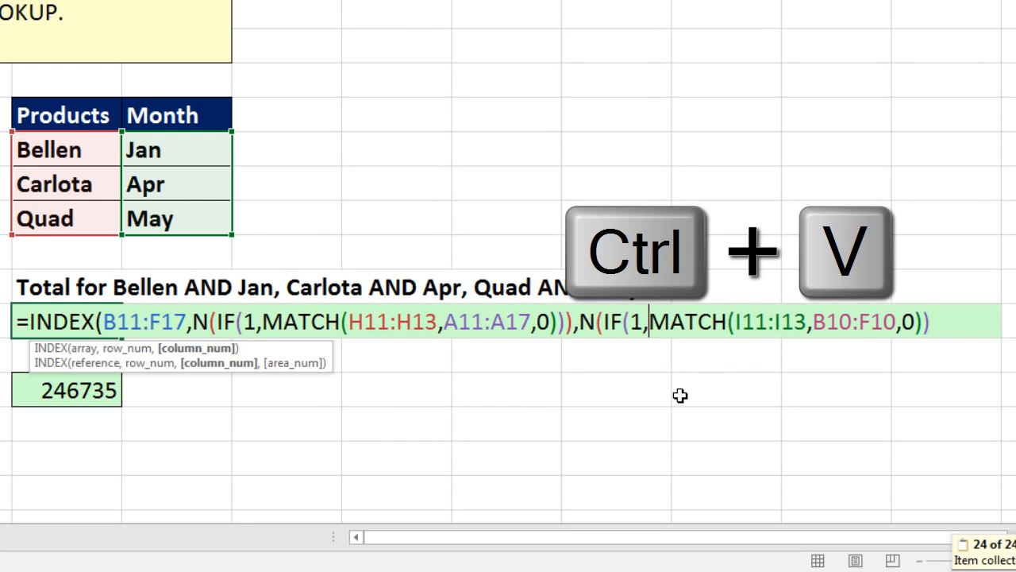
left_click(922, 323)
type(")")
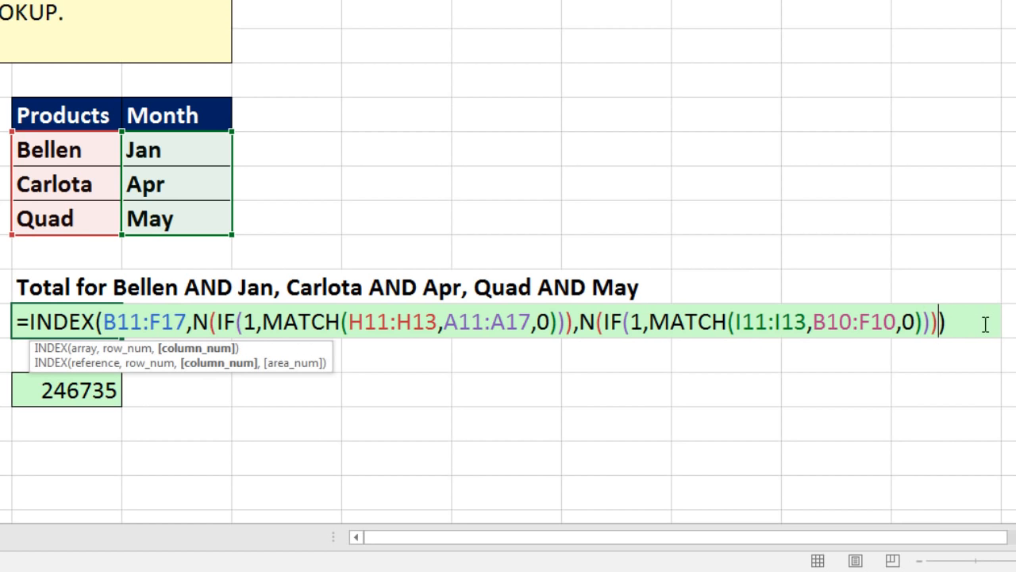
- Evaluate the complete INDEX expression with both N(IF(1,...)) arguments in place and undo the evaluation
key("shift+Home")
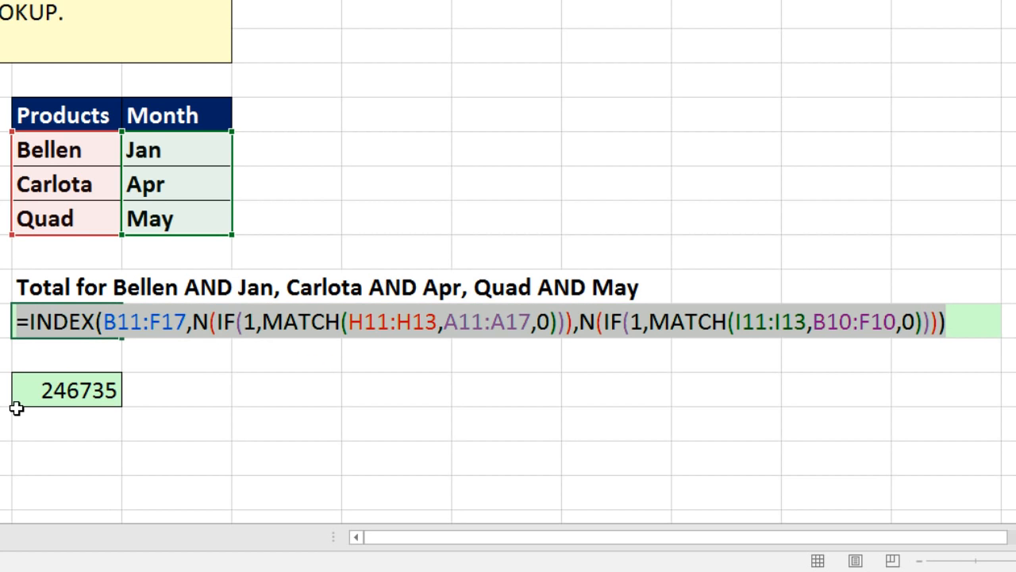
key("F9")
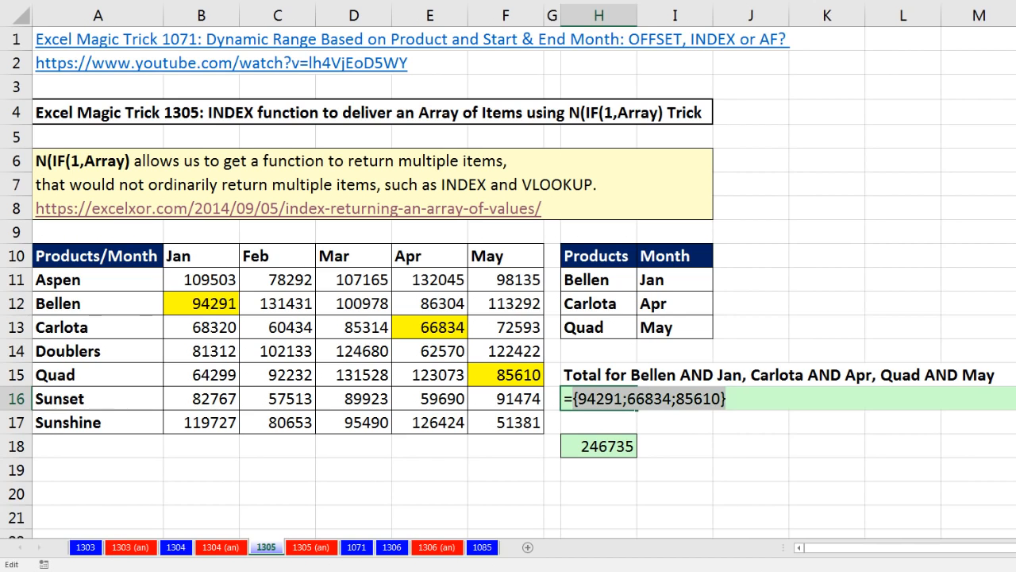
key("ctrl+z")
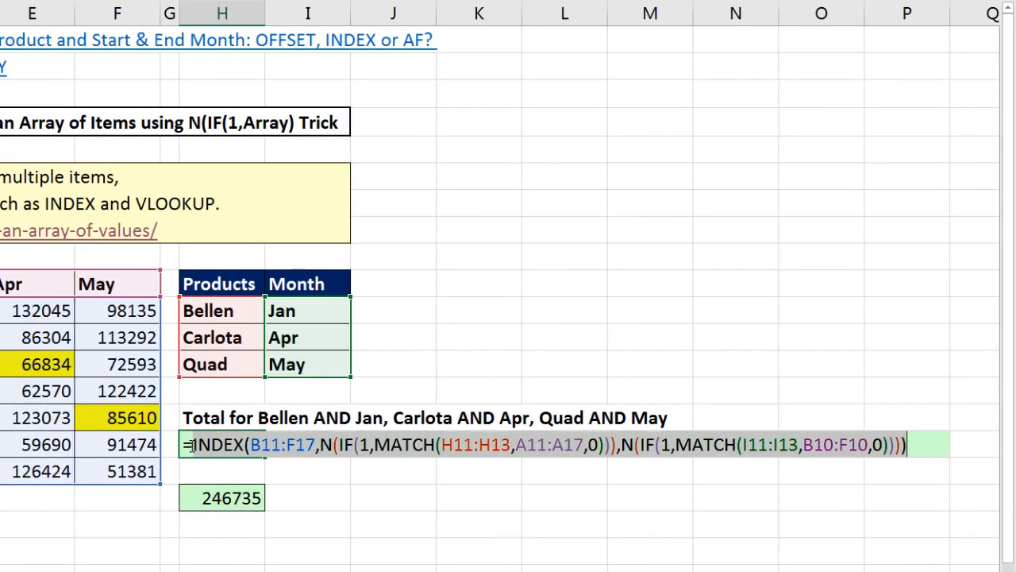
- Wrap the entire INDEX expression in SUMPRODUCT and enter the formula in H16 as a regular formula
left_click(192, 444)
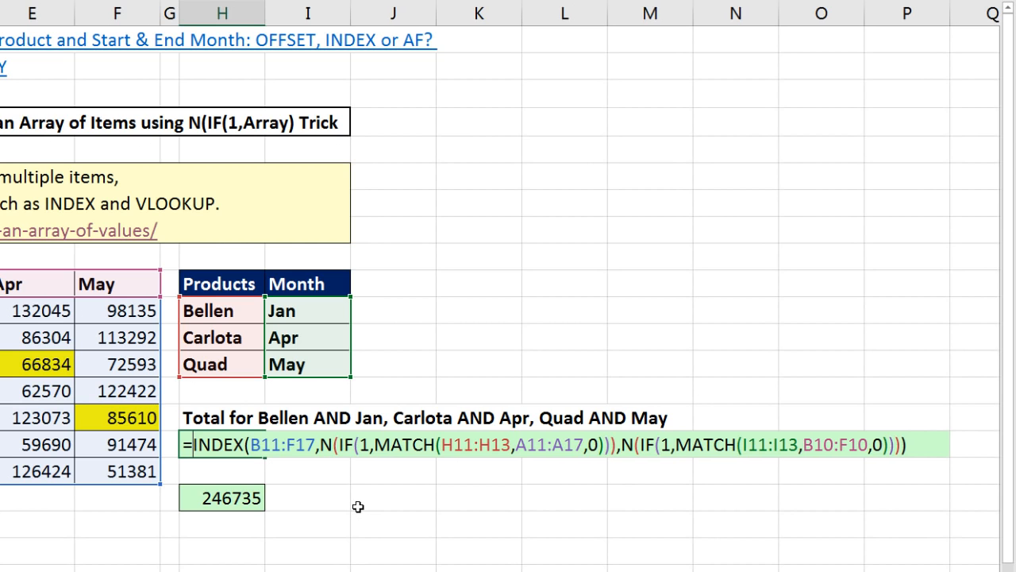
type("sumpr")
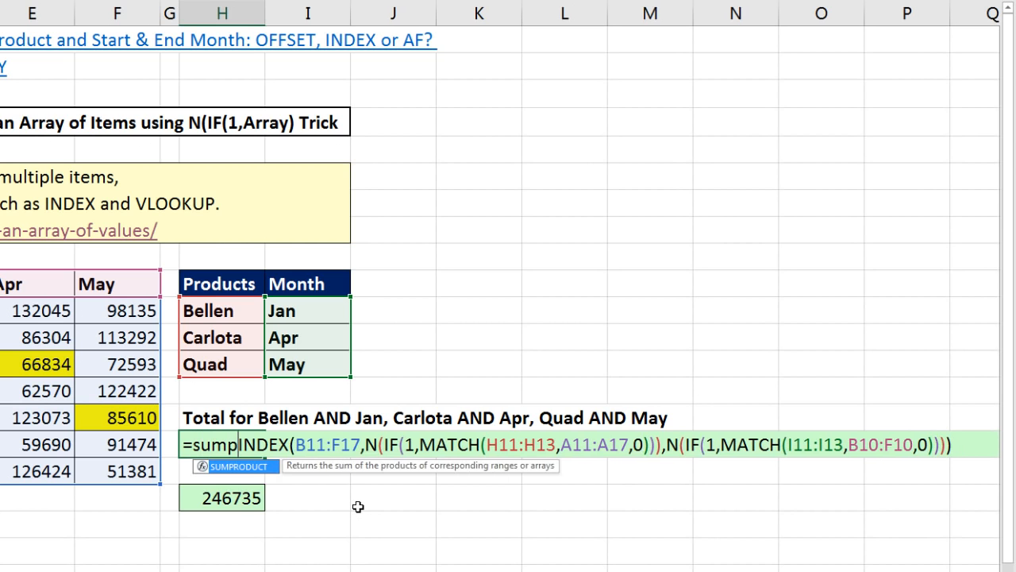
key("Tab")
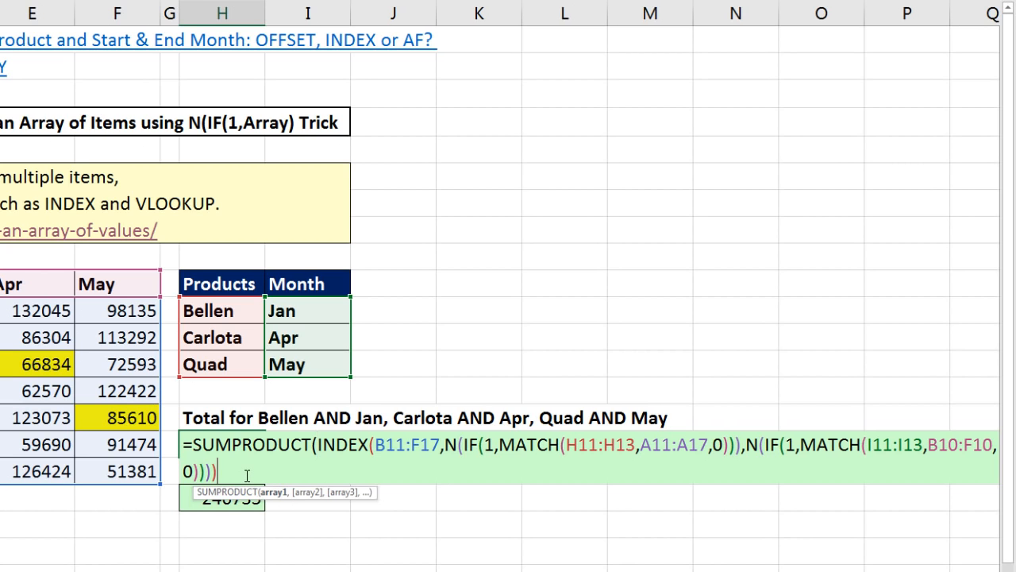
type(")")
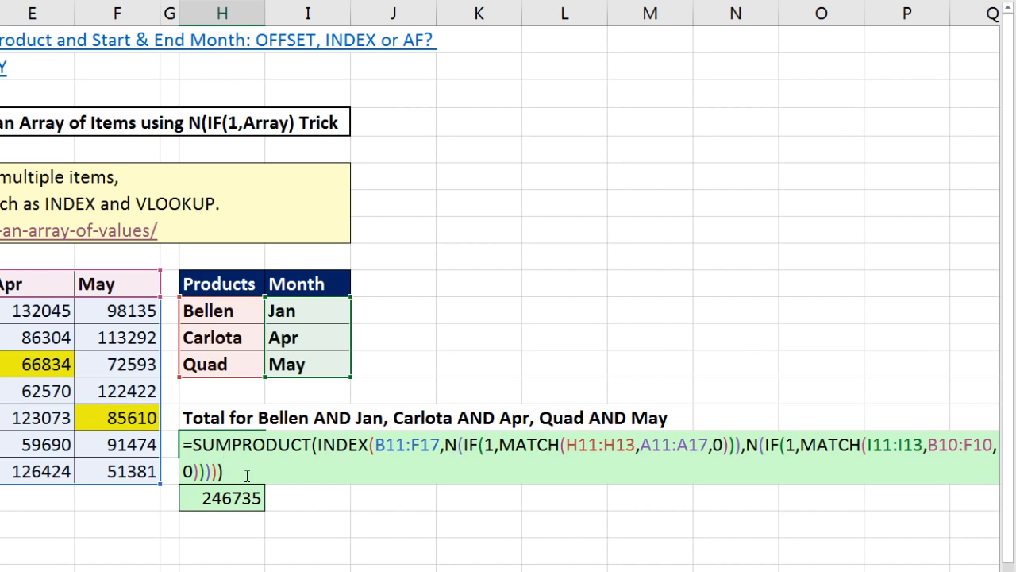
key("Return")
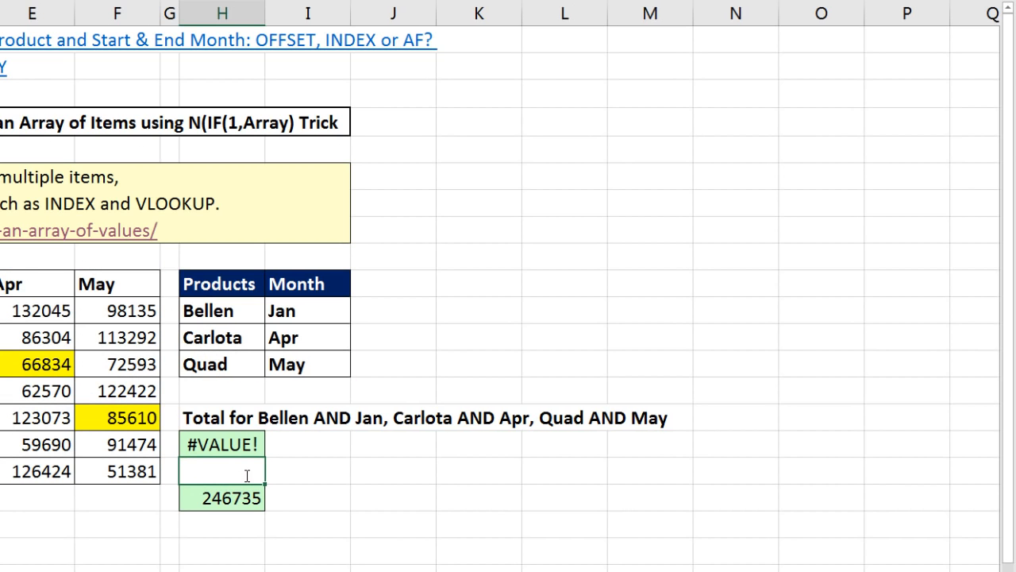
- Reopen the SUMPRODUCT formula in H16 and re-enter it as an array formula
left_click(235, 444)
key("F2")
left_click(588, 447)
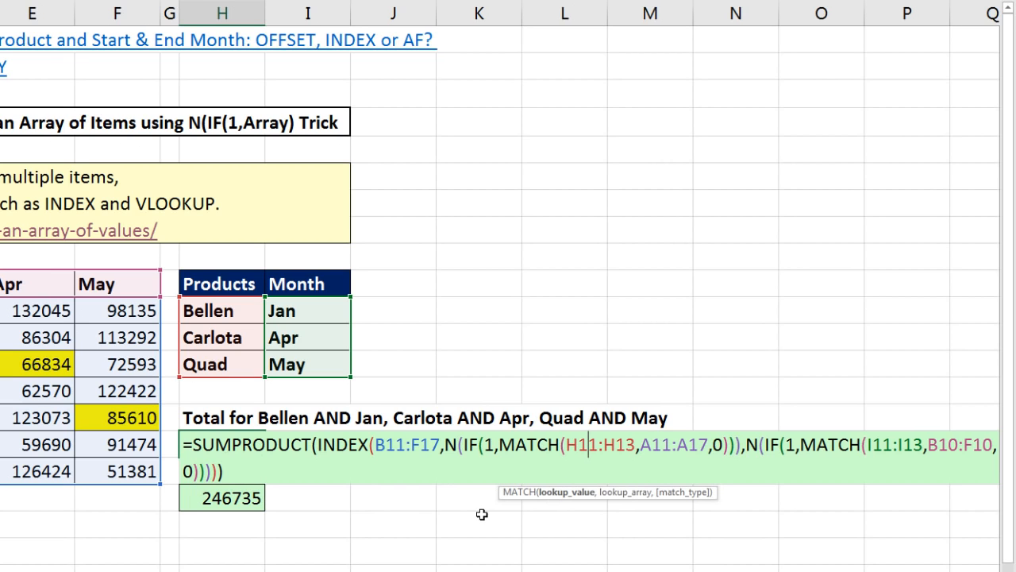
key("Escape")
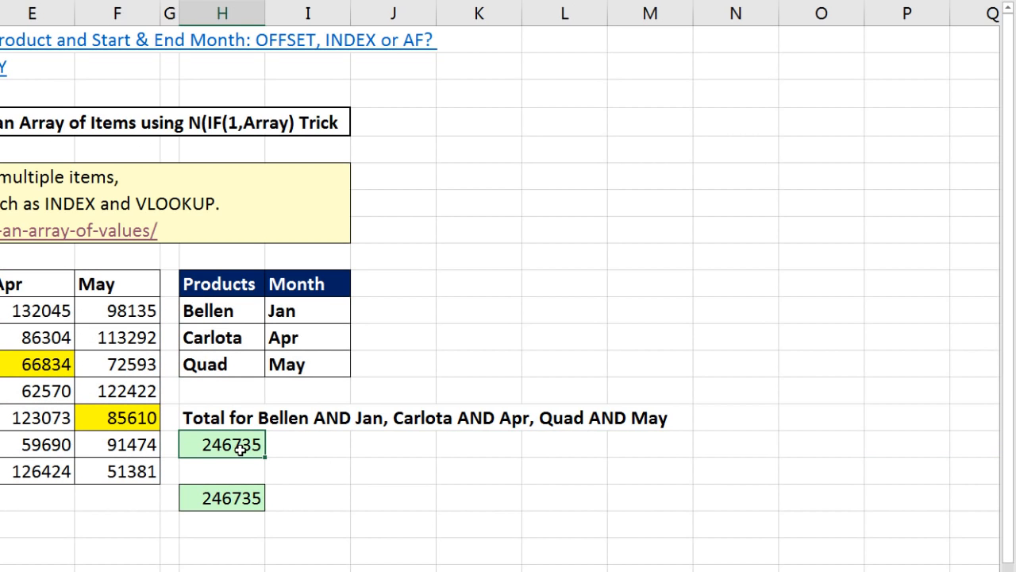
- Replace SUMPRODUCT with SUM in the H16 formula and enter it as an array formula
key("F2")
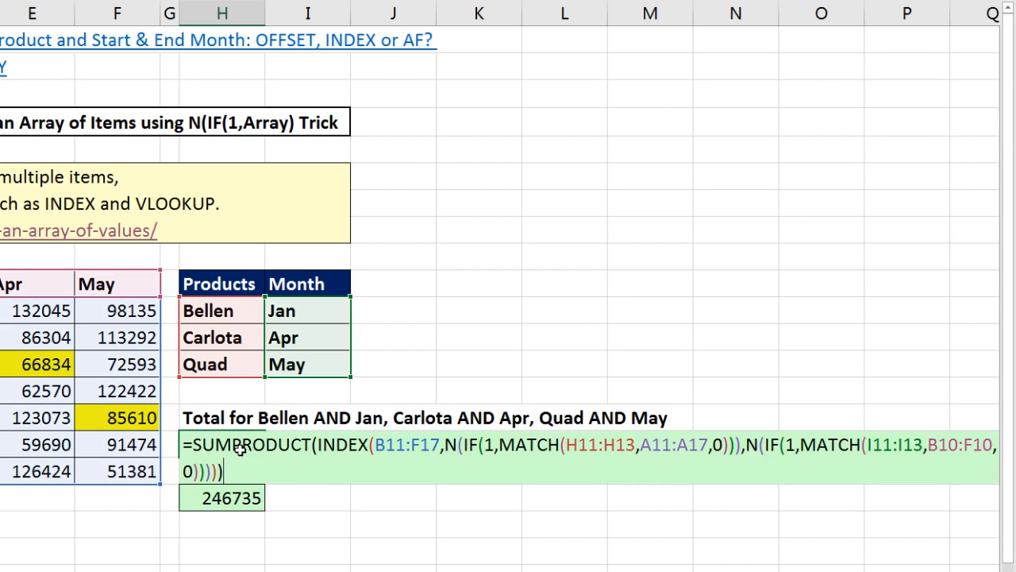
left_click_drag(235, 450, 311, 449)
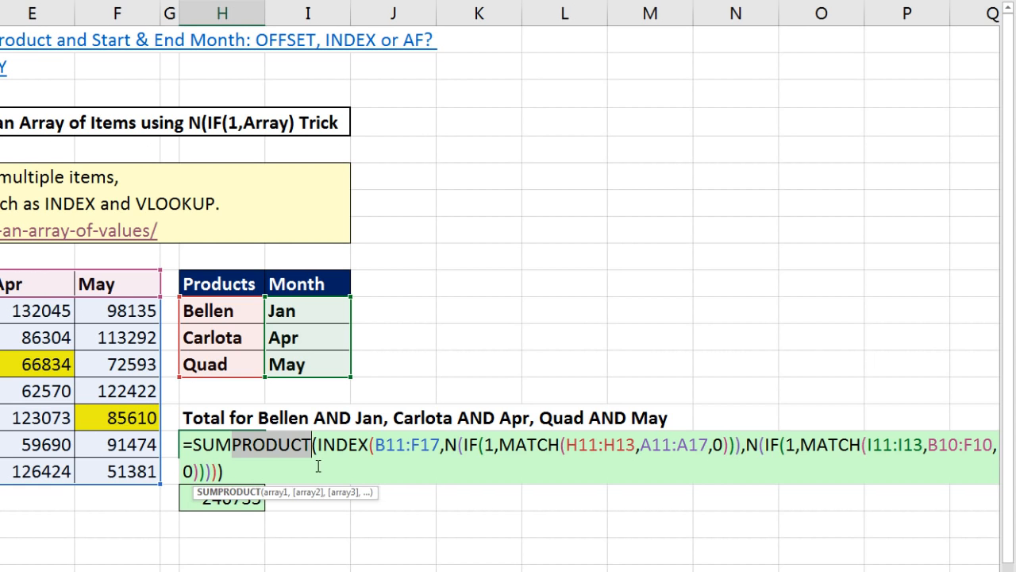
key("Delete")
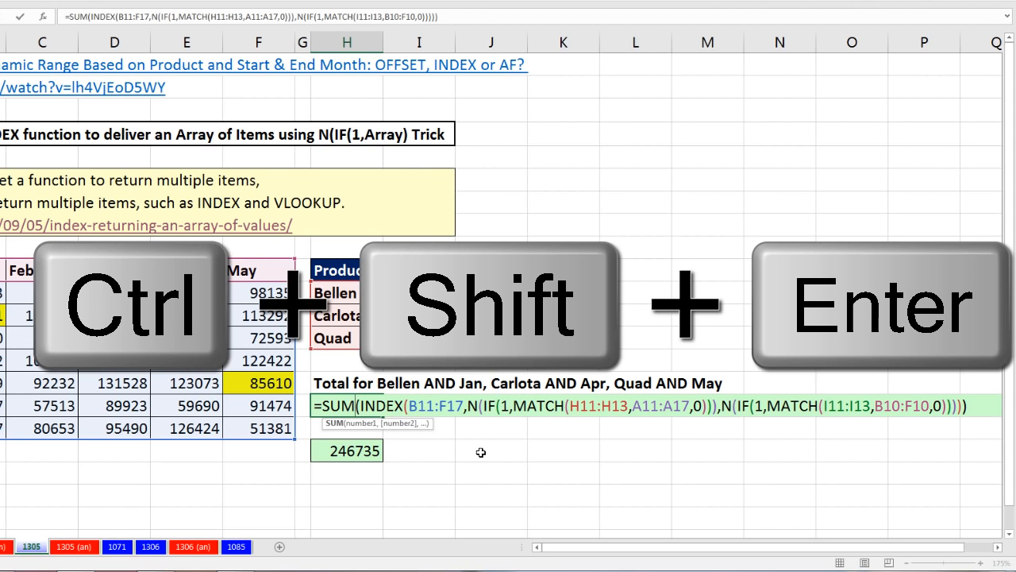
key("ctrl+shift+Return")
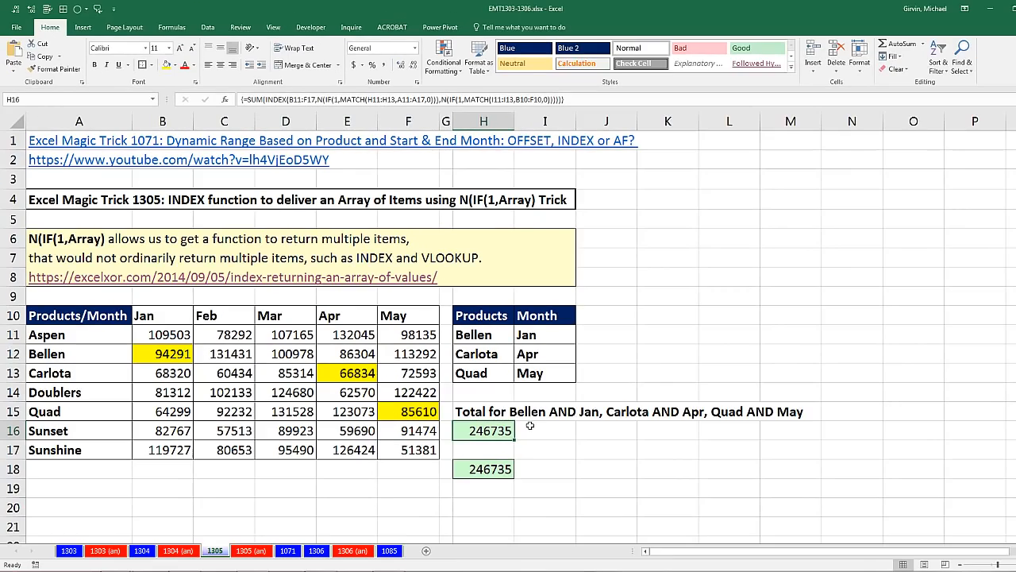
- Test the formulas by changing the product in H11 to Carlota, and undo the change
left_click(491, 337)
type("Carlota")
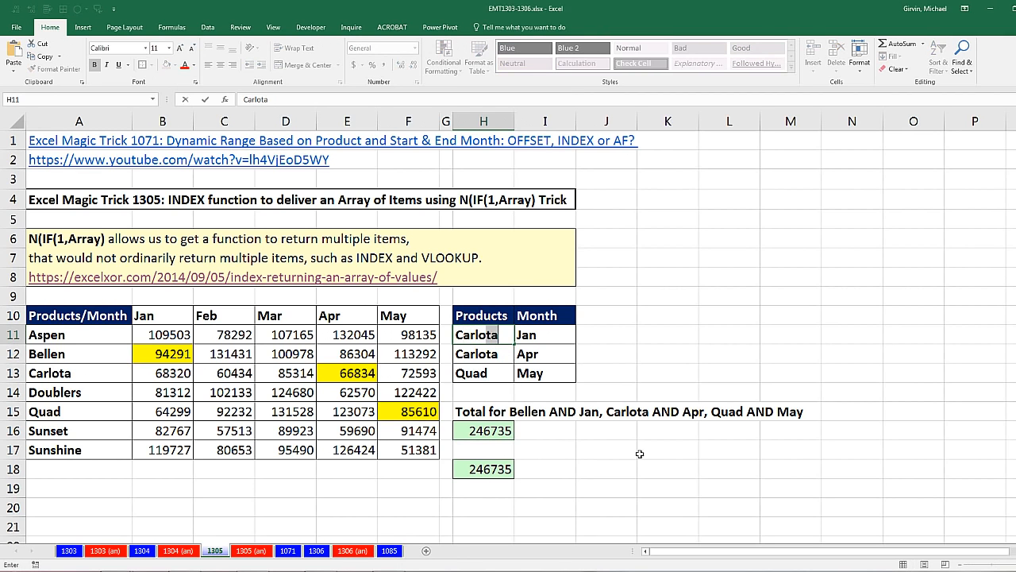
key("Return")
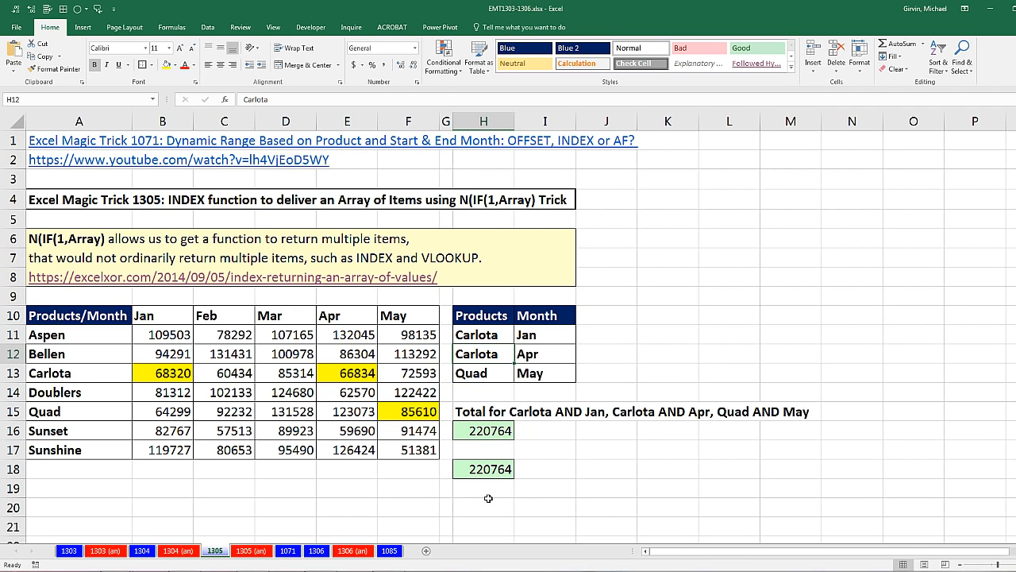
key("ctrl+z")
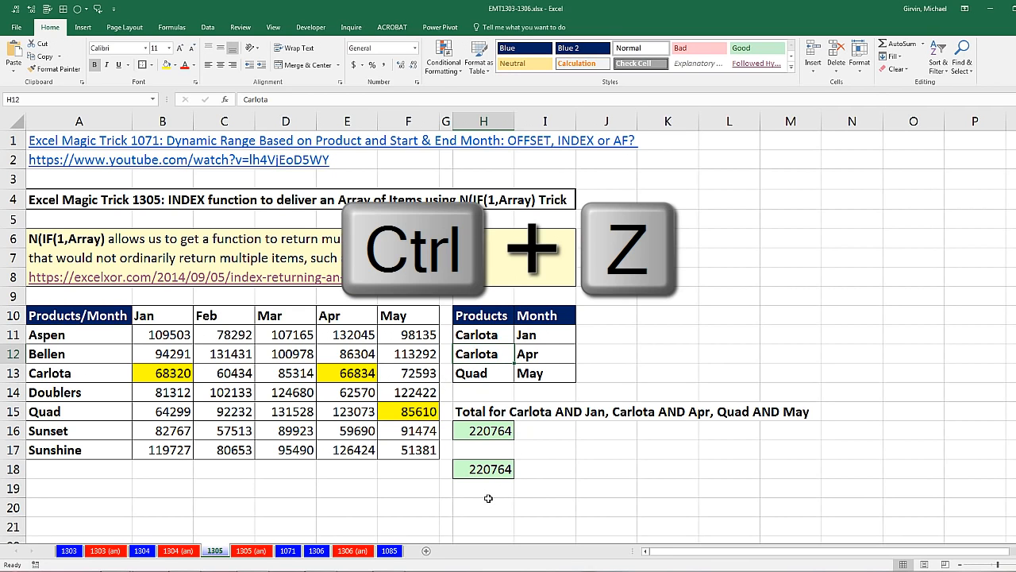
- Compare the SUM array formula in H16 with the three added INDEX formulas in H18, keeping H16 array-entered
left_click(505, 436)
key("F2")
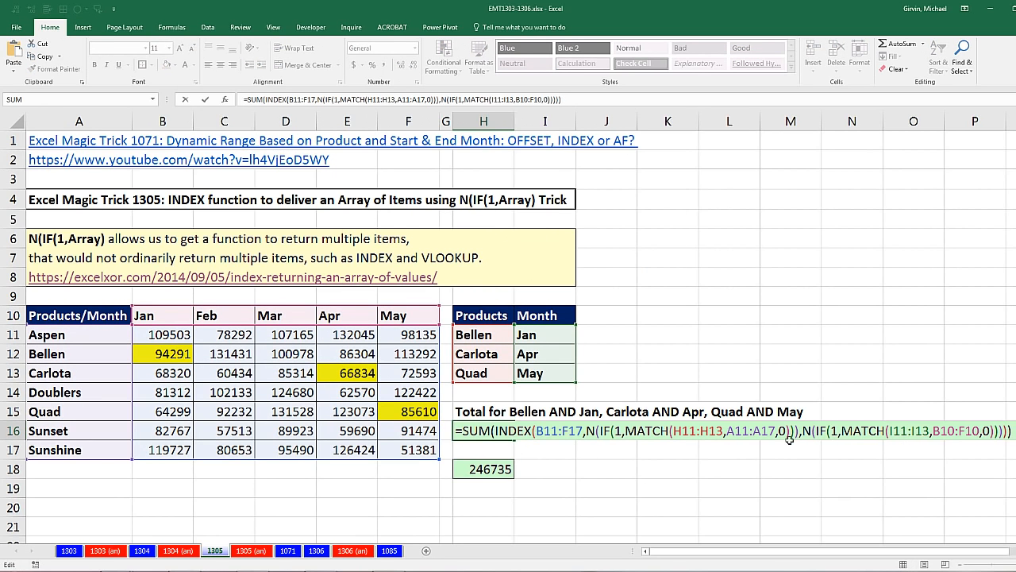
key("ctrl+shift+Return")
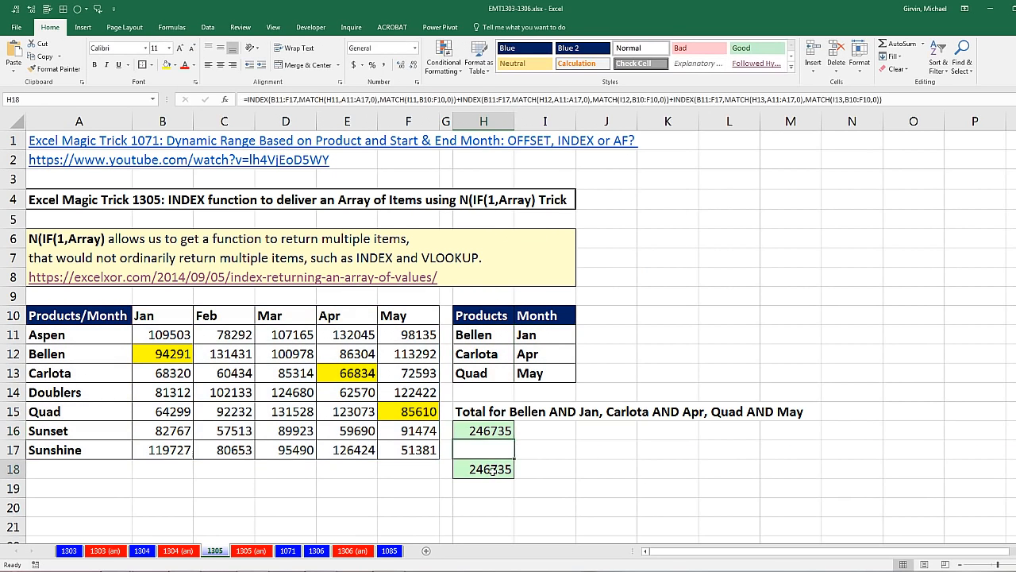
double_click(492, 470)
key("Escape")
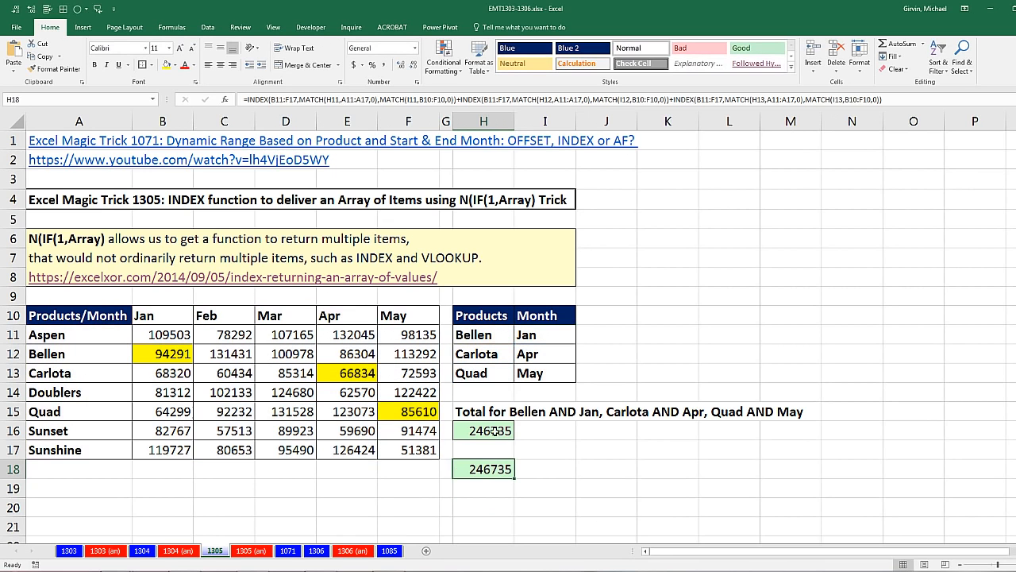
double_click(533, 440)
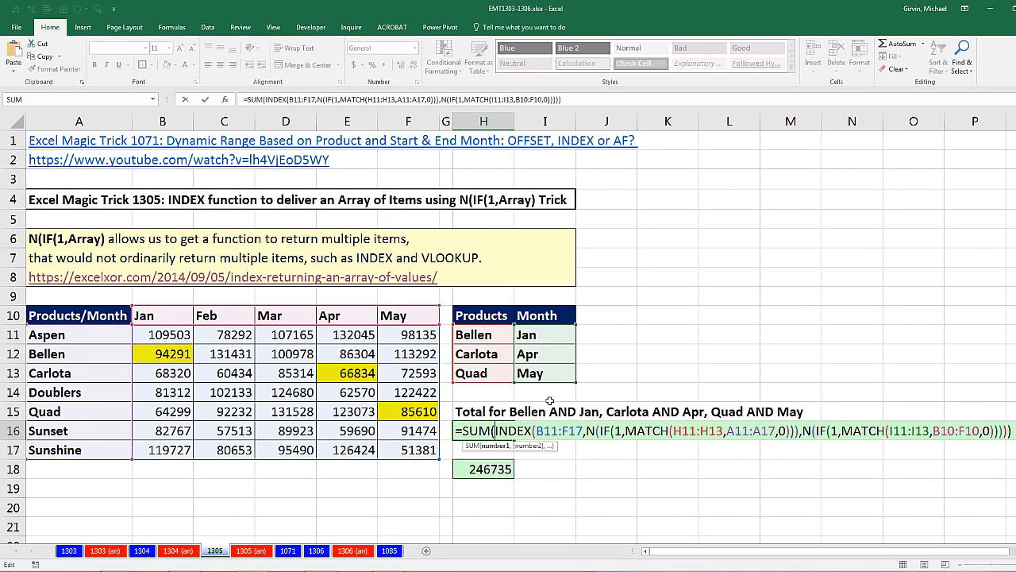